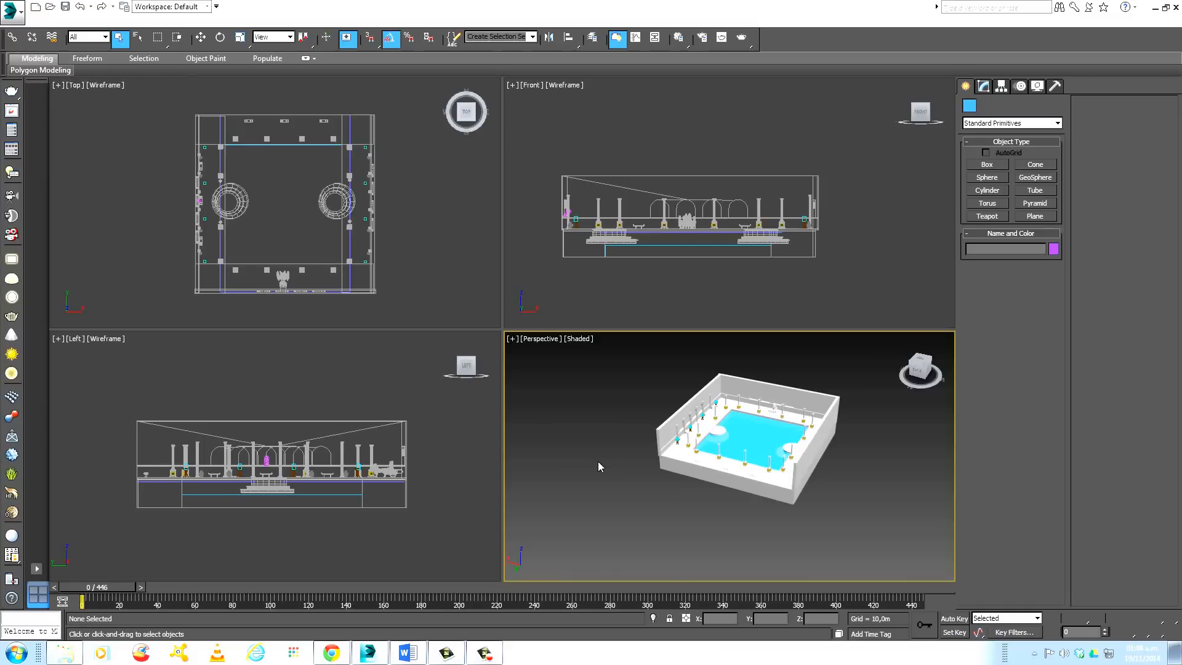
left_click(405, 261)
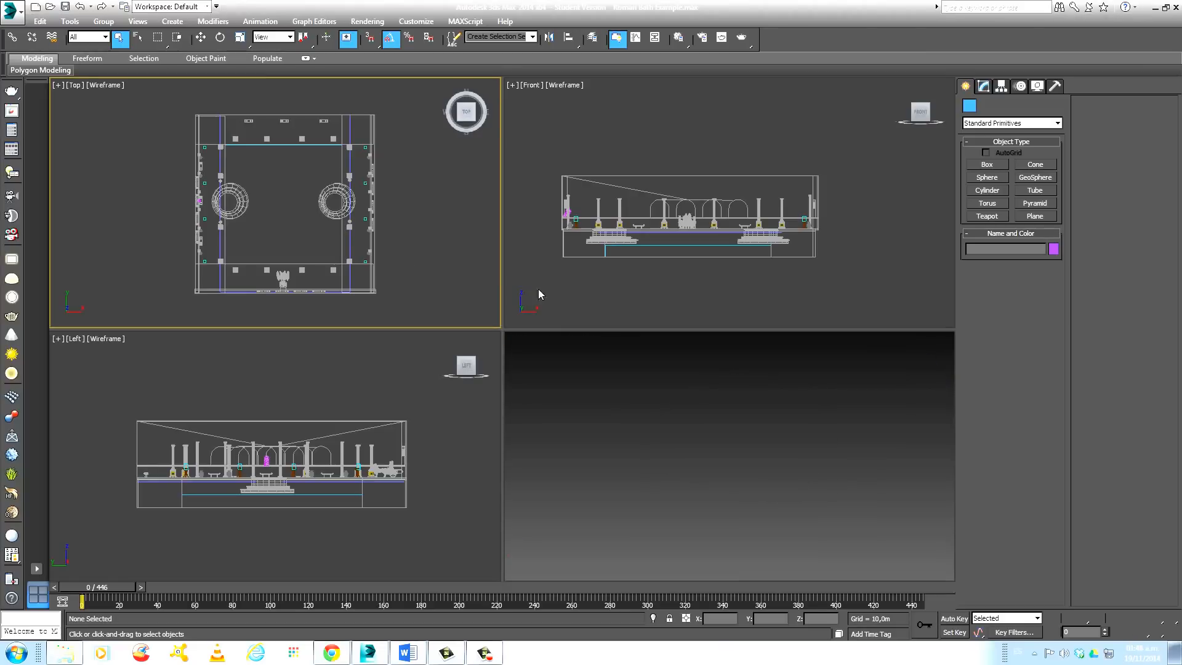
left_click(539, 290)
left_click(598, 377)
left_click(490, 405)
left_click(486, 307)
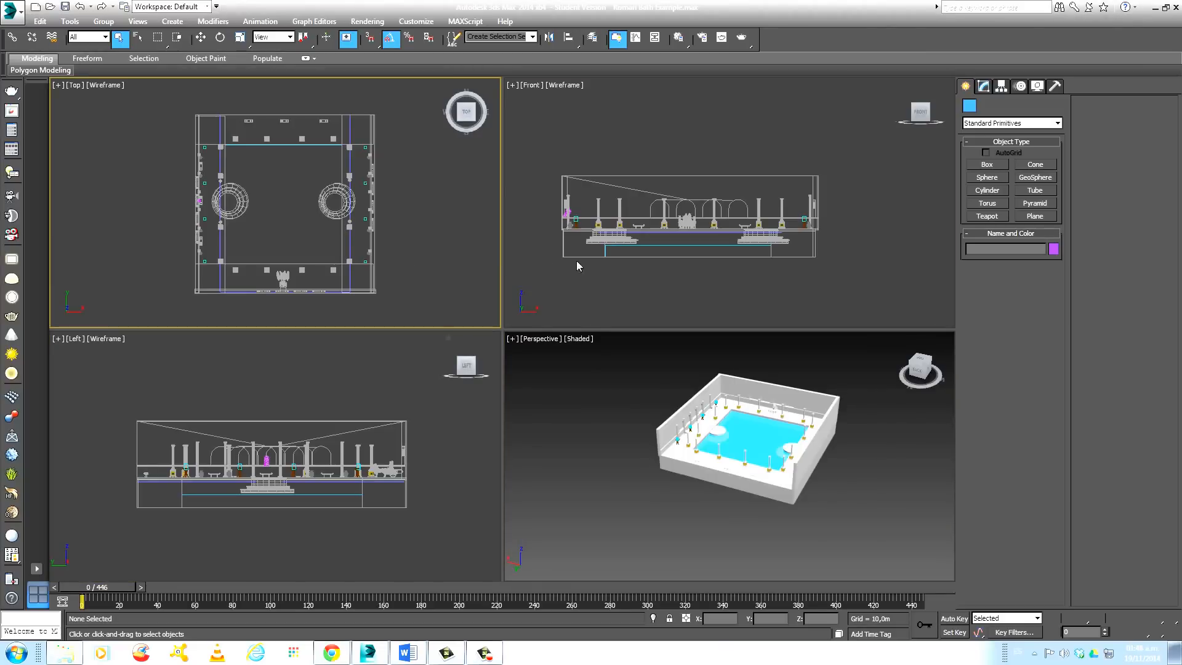
left_click(577, 261)
left_click(597, 358)
left_click(465, 275)
left_click(569, 140)
left_click(389, 375)
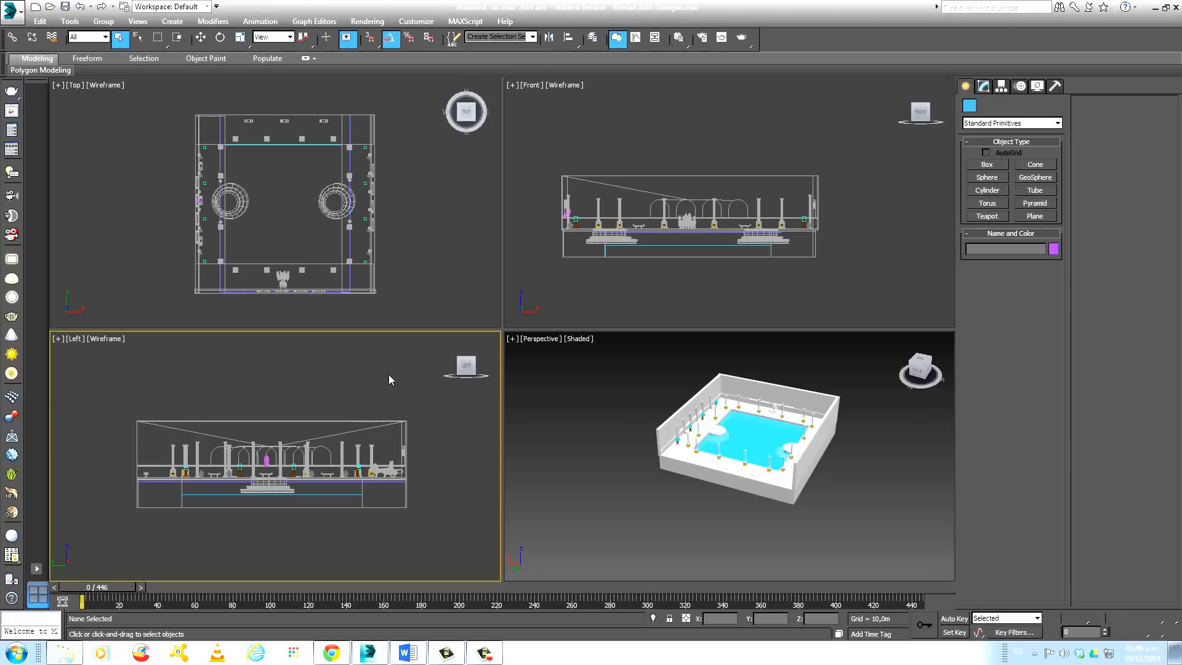
left_click(237, 312)
left_click(577, 289)
left_click(428, 399)
left_click(585, 489)
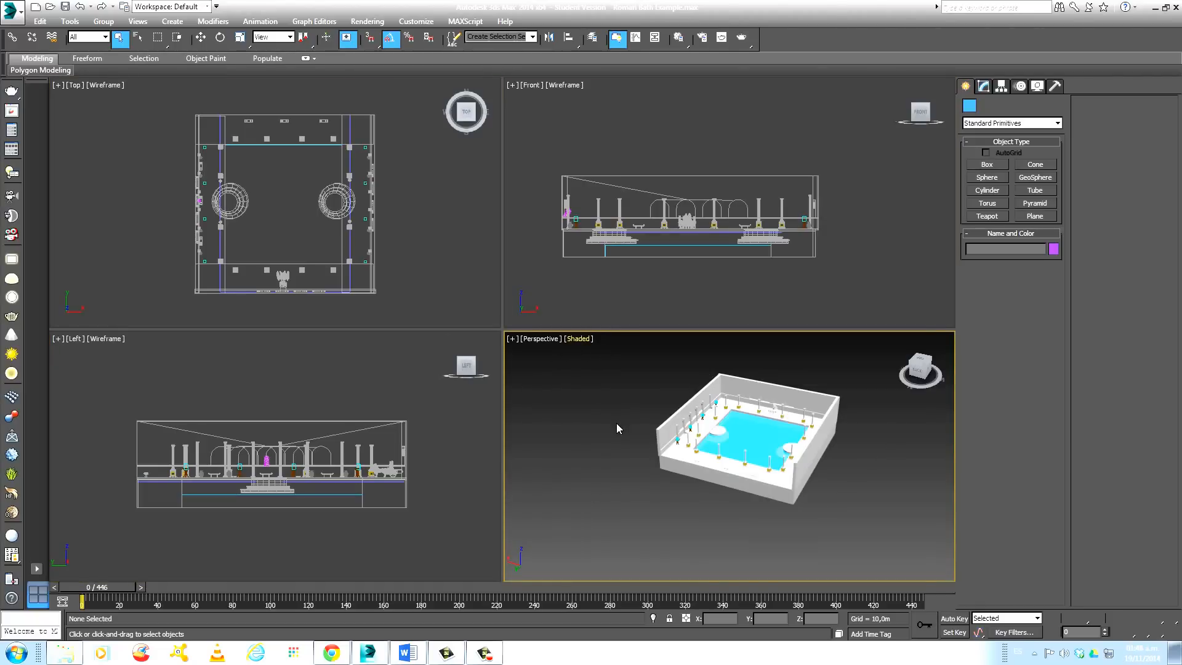
Place a target camera in the Top view from the bath's upper-right corner toward the pool's lower middle, and show its view in the Perspective viewport
left_click(456, 227)
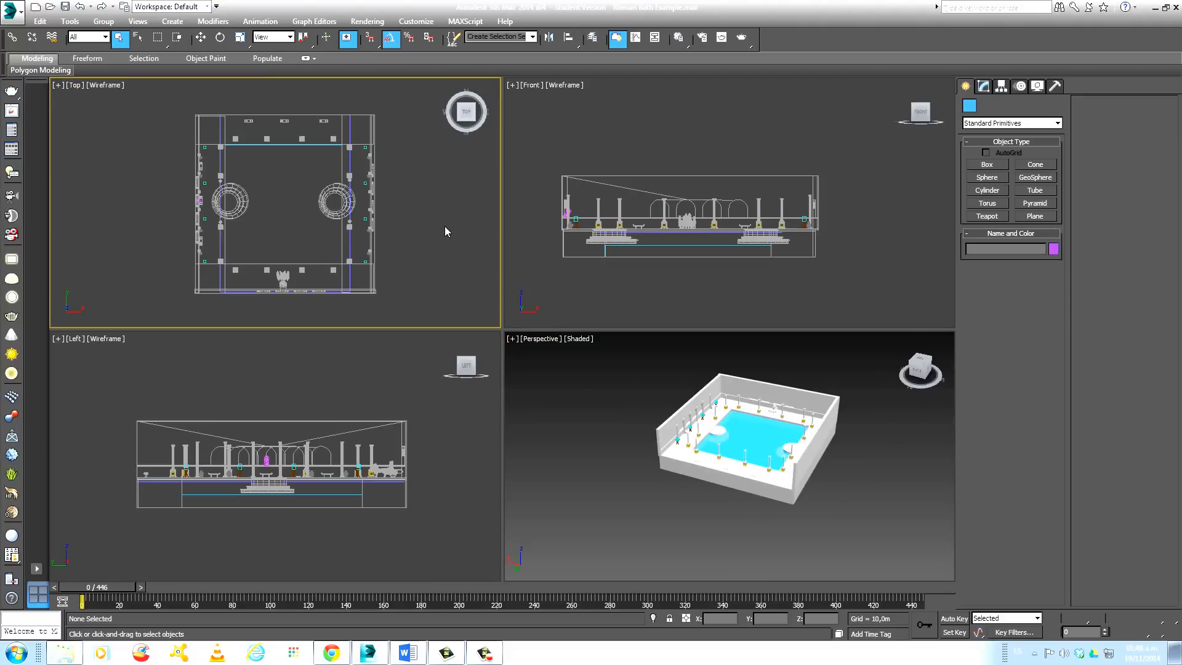
middle_click_drag(445, 232, 422, 241)
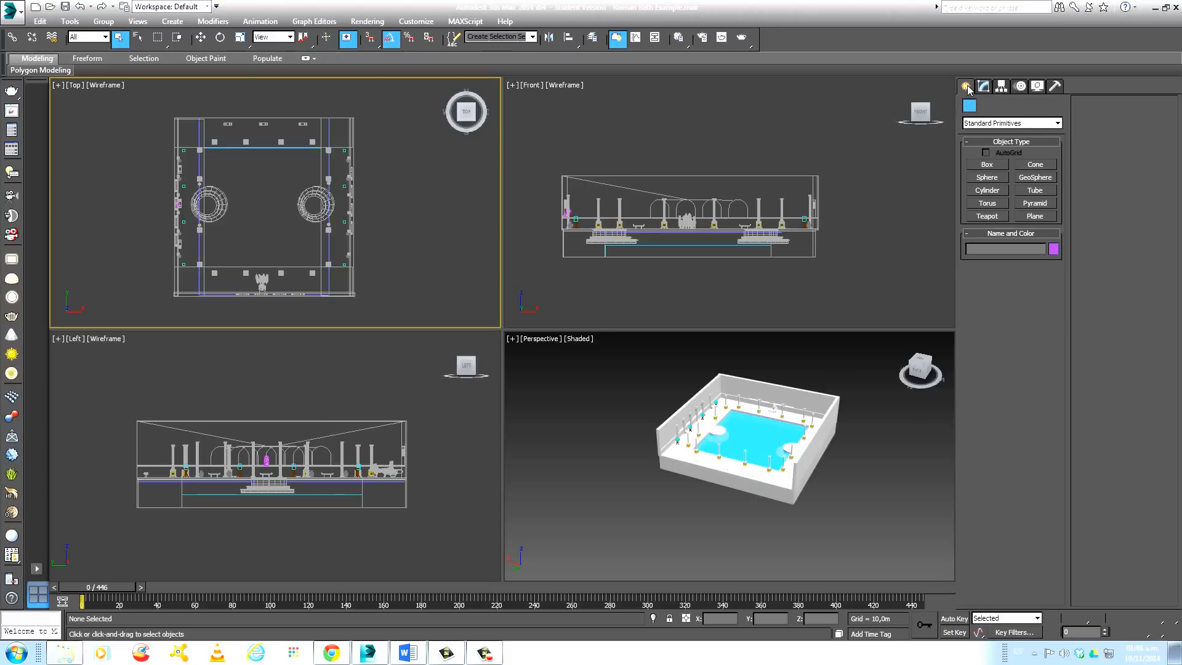
left_click(1013, 107)
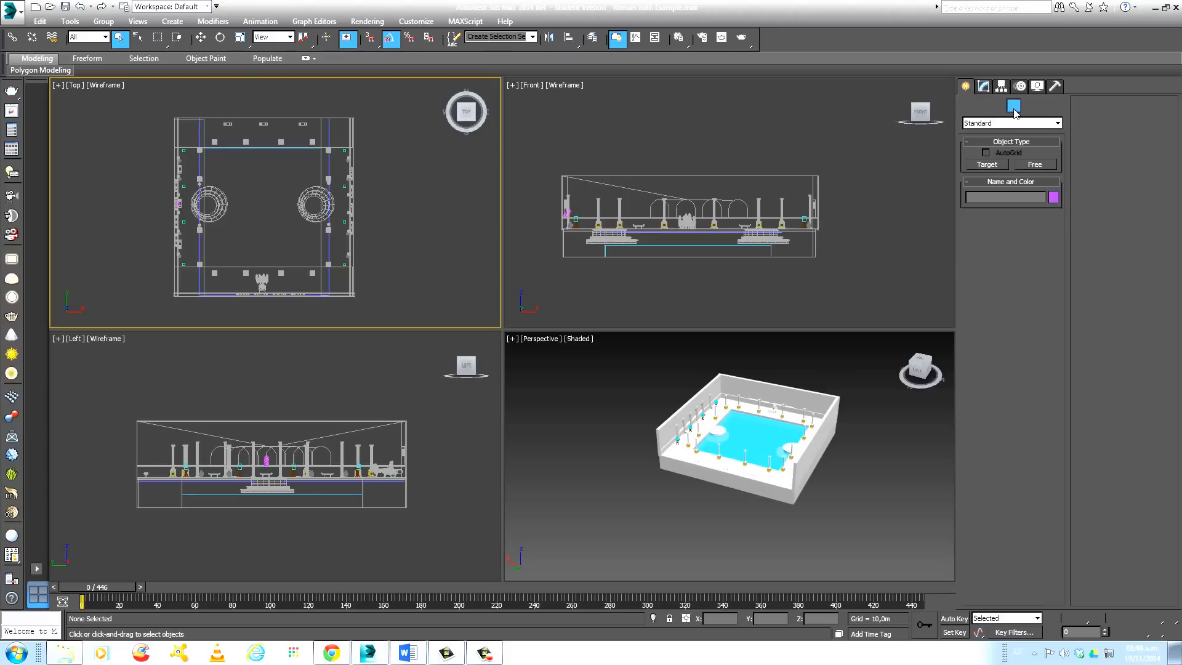
left_click(987, 165)
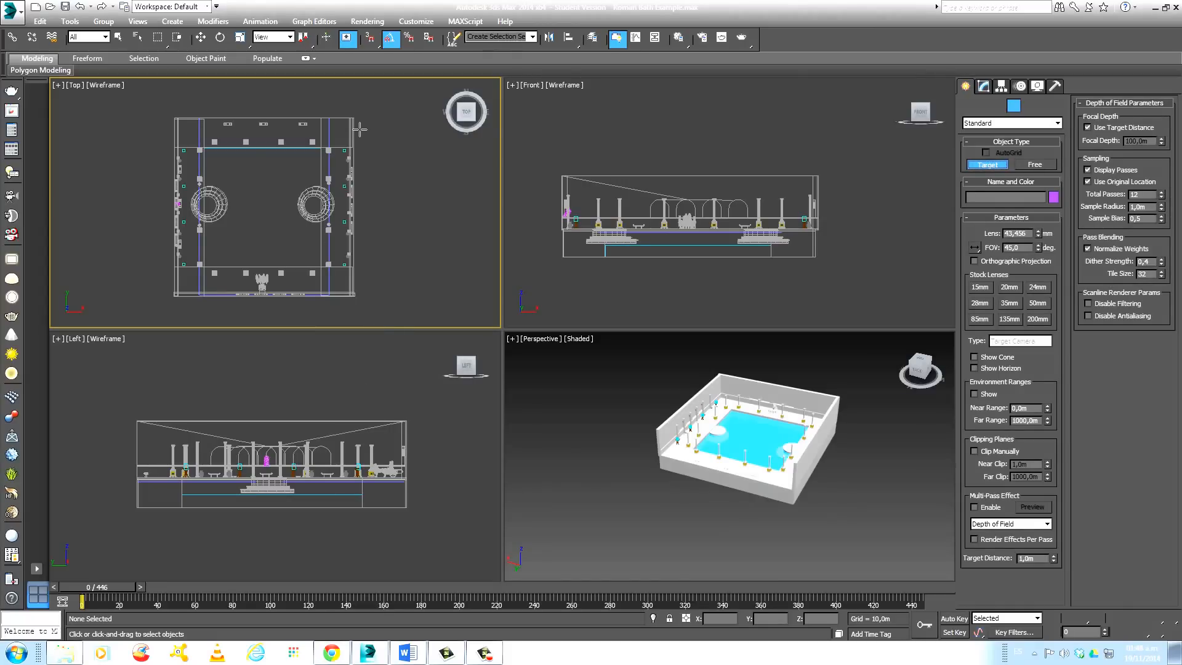
left_click_drag(359, 129, 270, 256)
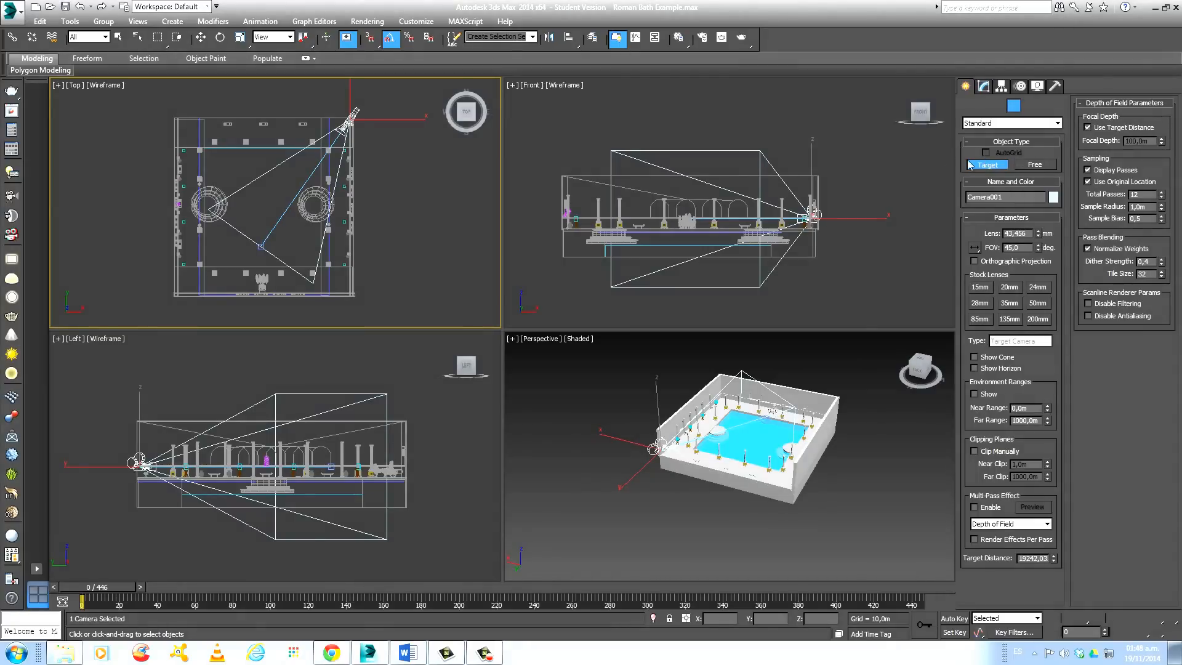
key("q")
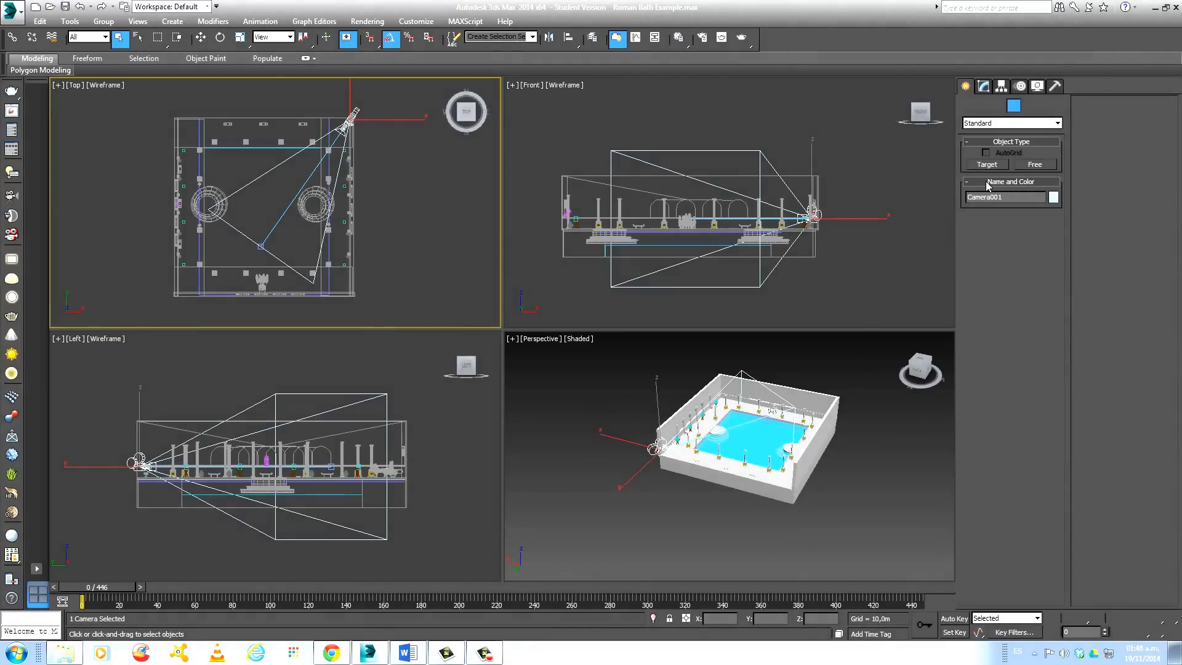
left_click(582, 393)
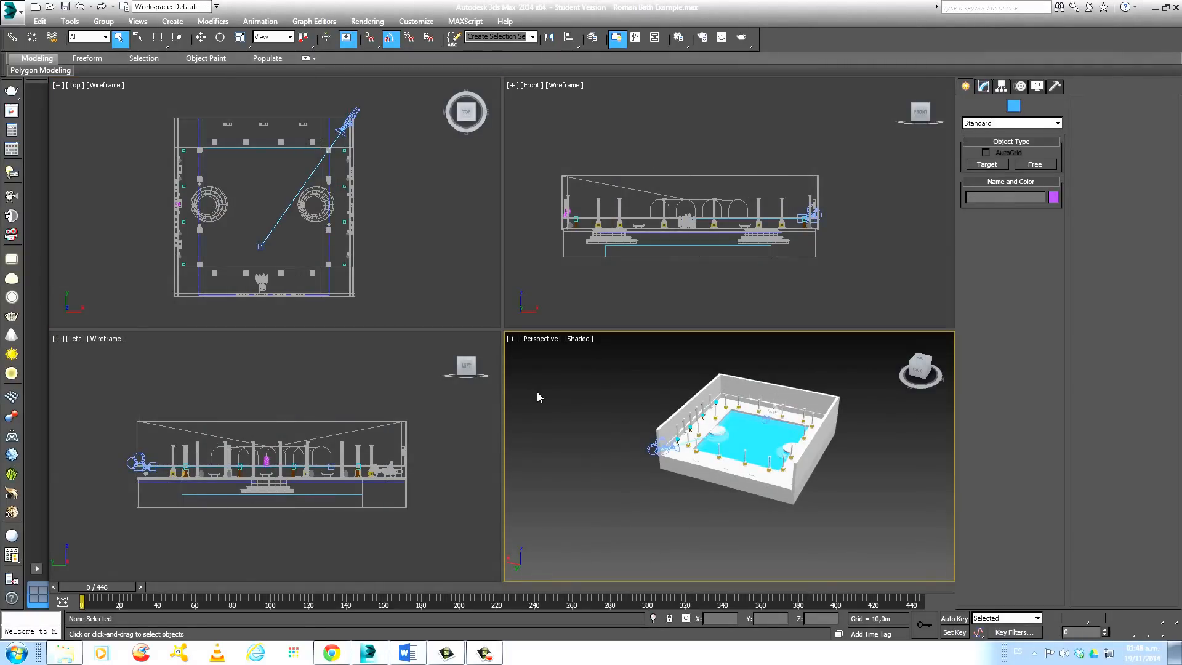
key("c")
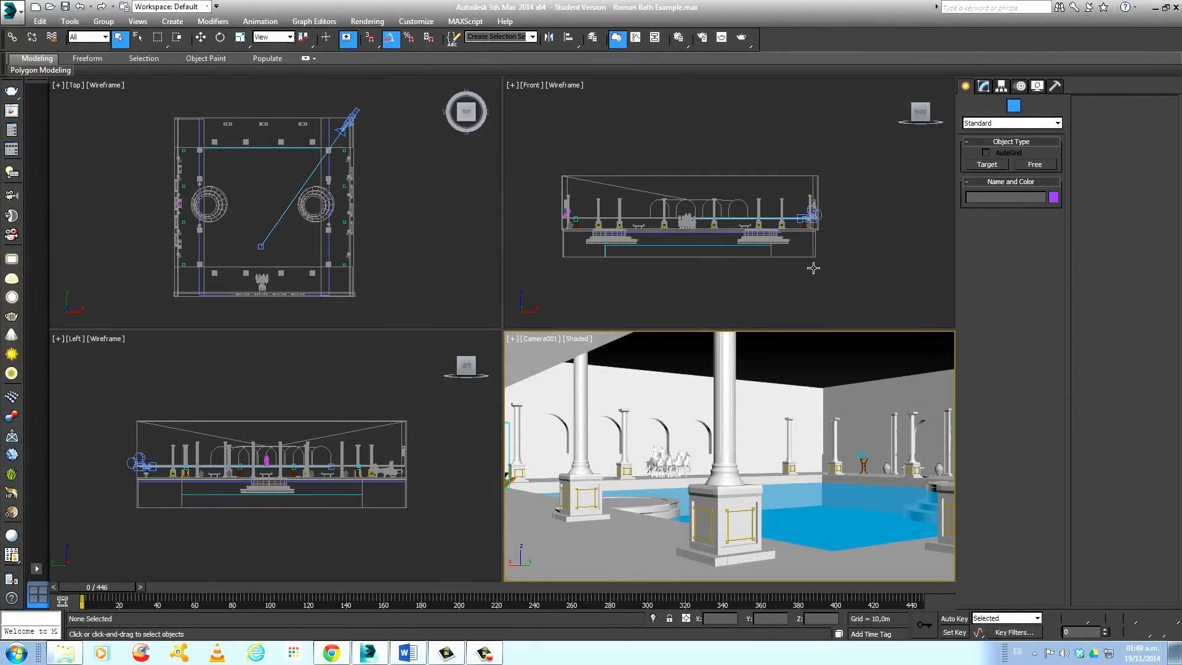
Select the camera in the Front view and raise it to a Z position of about 271 m
scroll(824, 242, "up", 4)
middle_click_drag(824, 240, 882, 227)
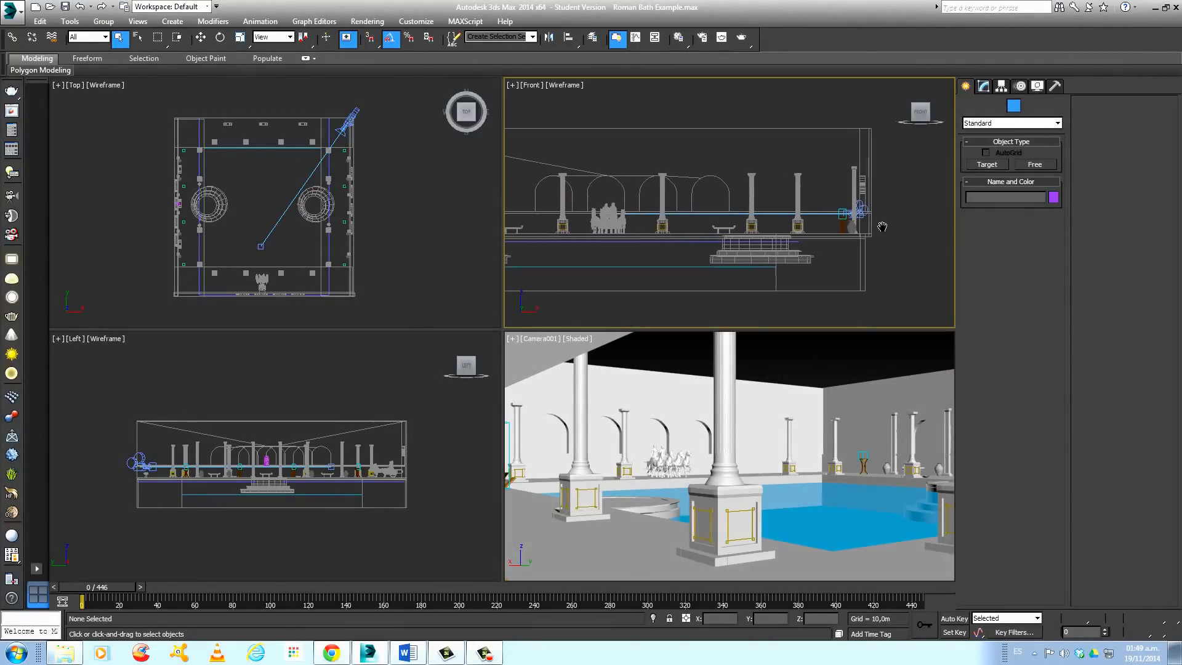
left_click(873, 219)
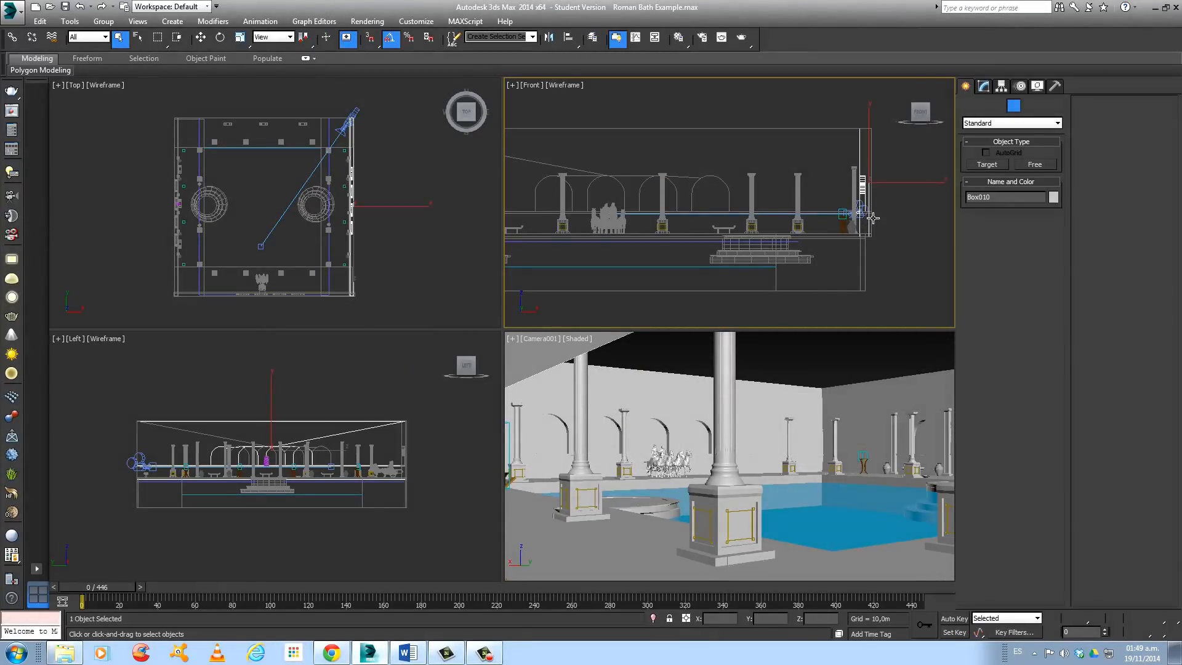
left_click(868, 216)
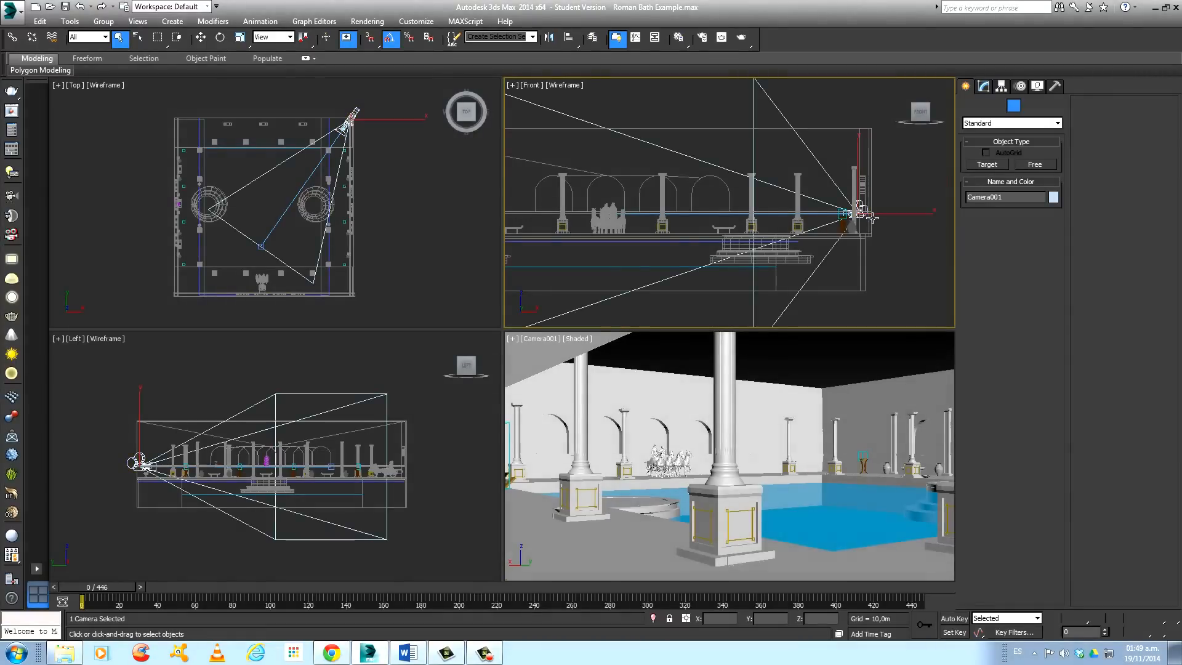
scroll(874, 225, "down", 2)
key("w")
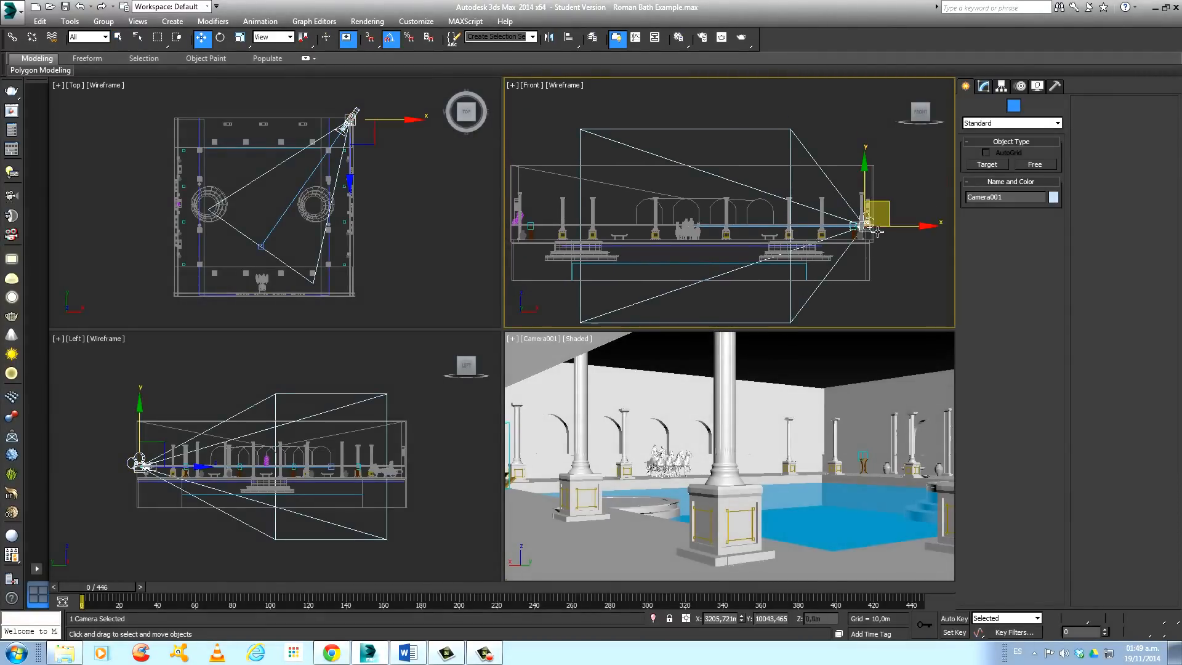
mouse_move(871, 191)
left_mouse_down()
mouse_move(872, 165)
mouse_move(874, 197)
left_mouse_up()
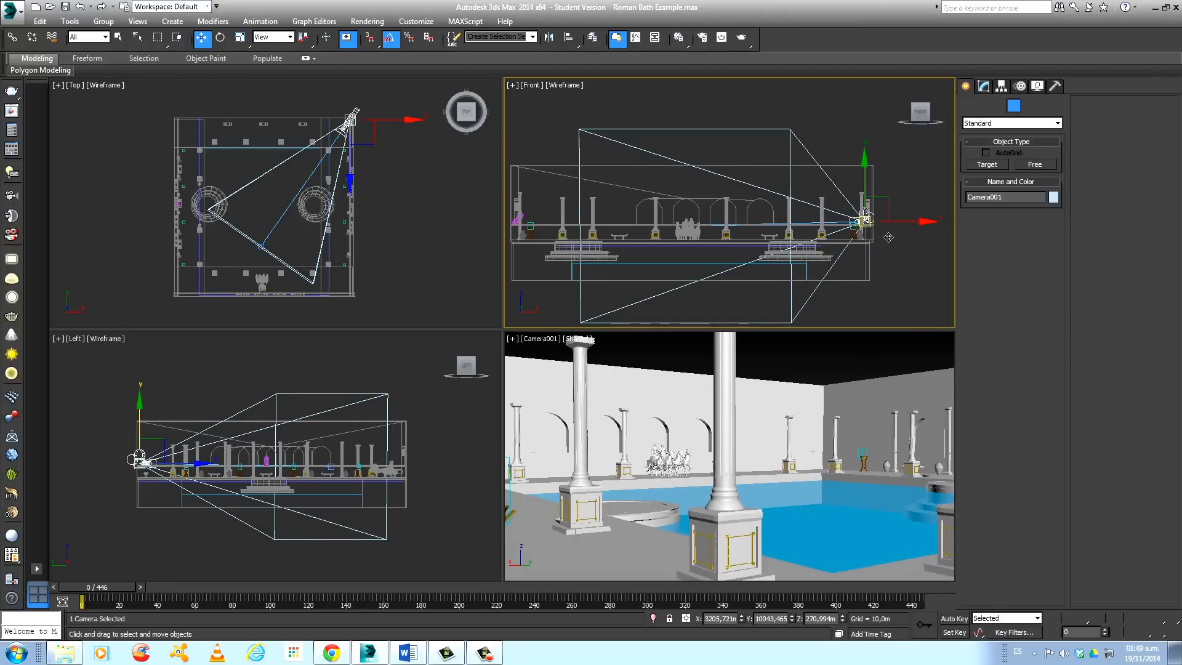
Select the camera's target near the chariot statue in the Front view and raise it slightly to a Z position of about 6.7 m
scroll(886, 237, "up", 6)
middle_click_drag(906, 222, 914, 213)
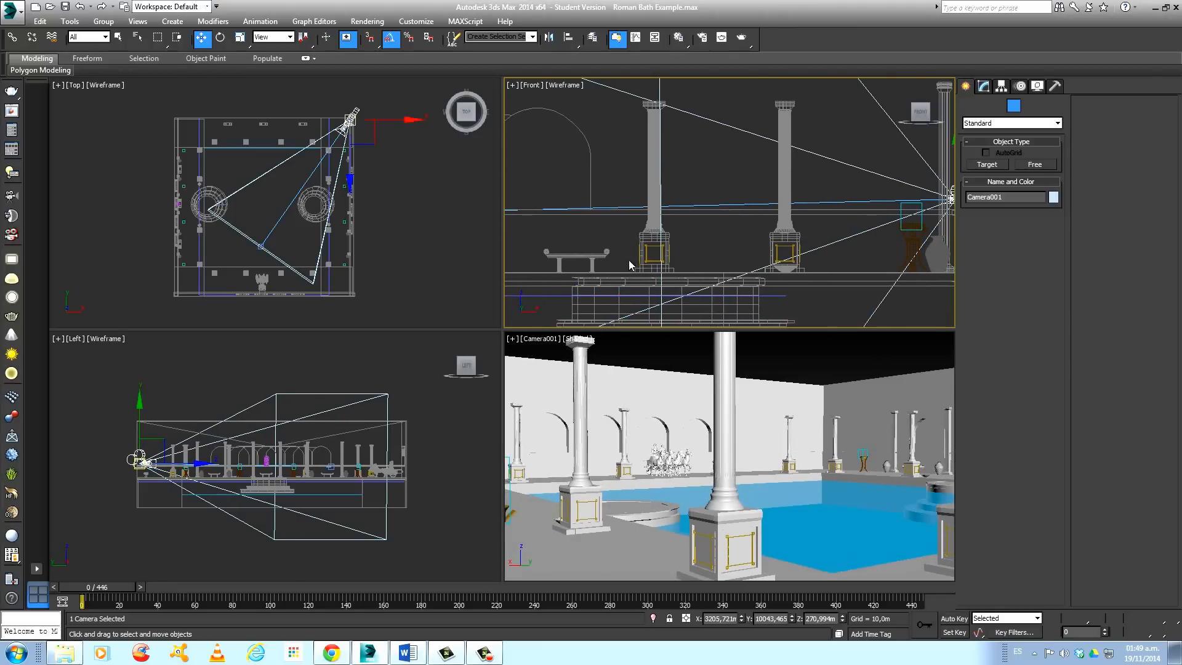
middle_click_drag(632, 266, 885, 231)
mouse_move(677, 215)
middle_mouse_down()
mouse_move(876, 219)
mouse_move(695, 222)
mouse_move(836, 224)
mouse_move(791, 213)
mouse_move(649, 234)
middle_mouse_up()
scroll(649, 234, "down", 2)
scroll(794, 214, "up", 2)
scroll(794, 214, "up", 2)
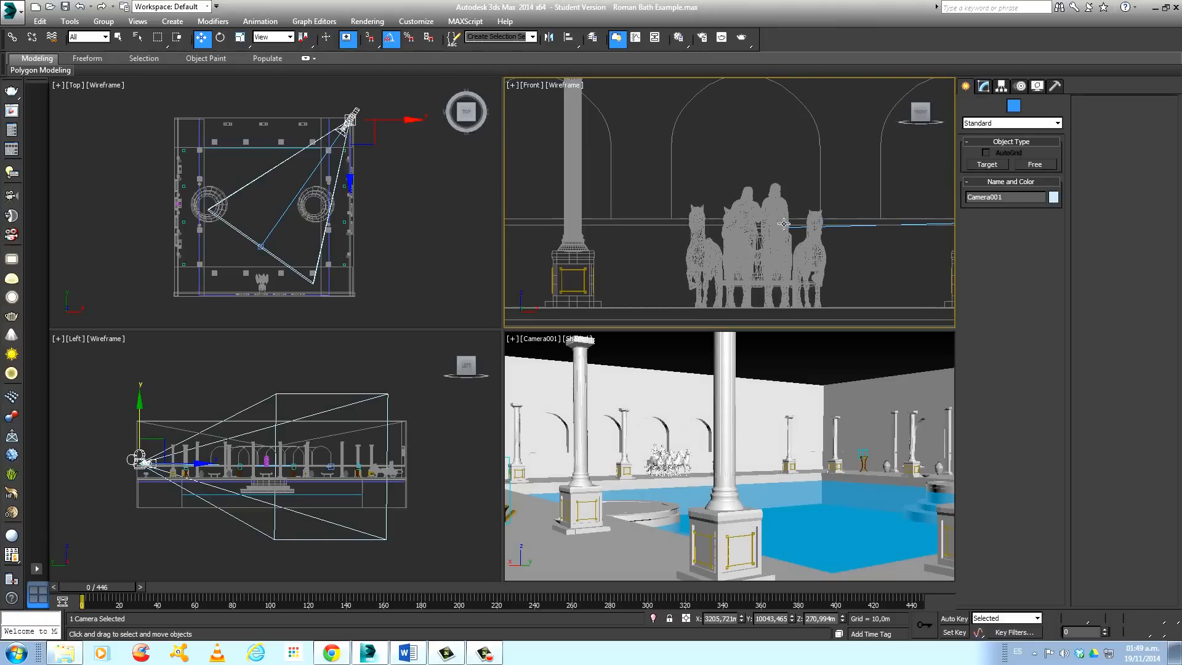
scroll(788, 229, "up", 5)
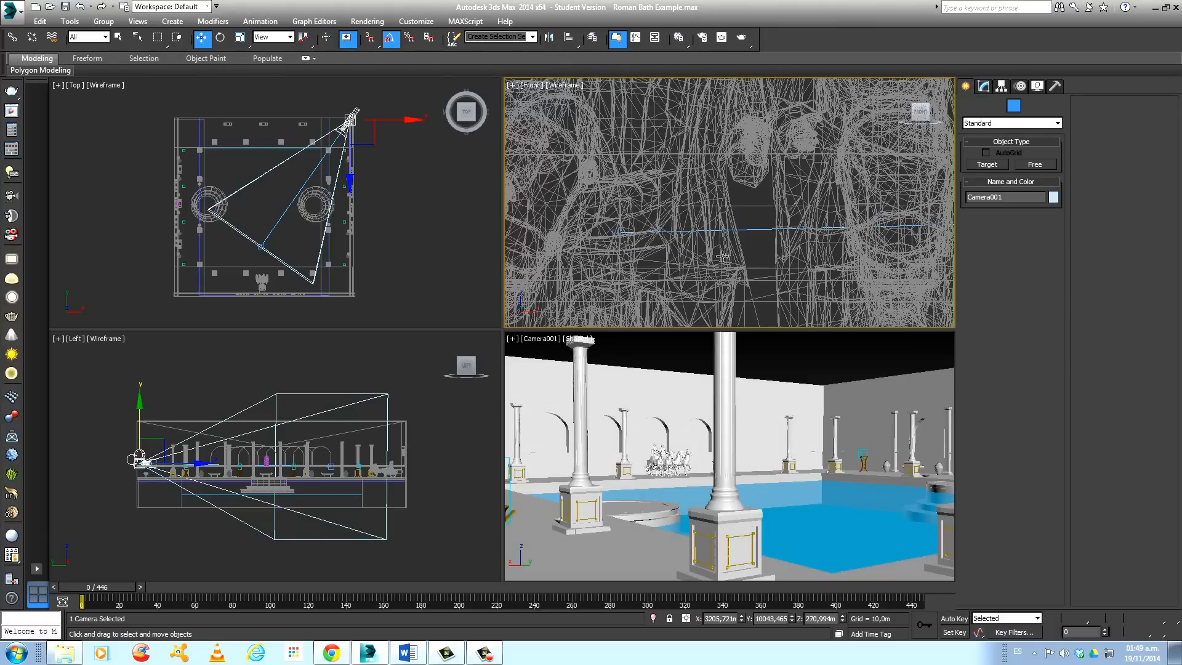
scroll(610, 252, "up", 5)
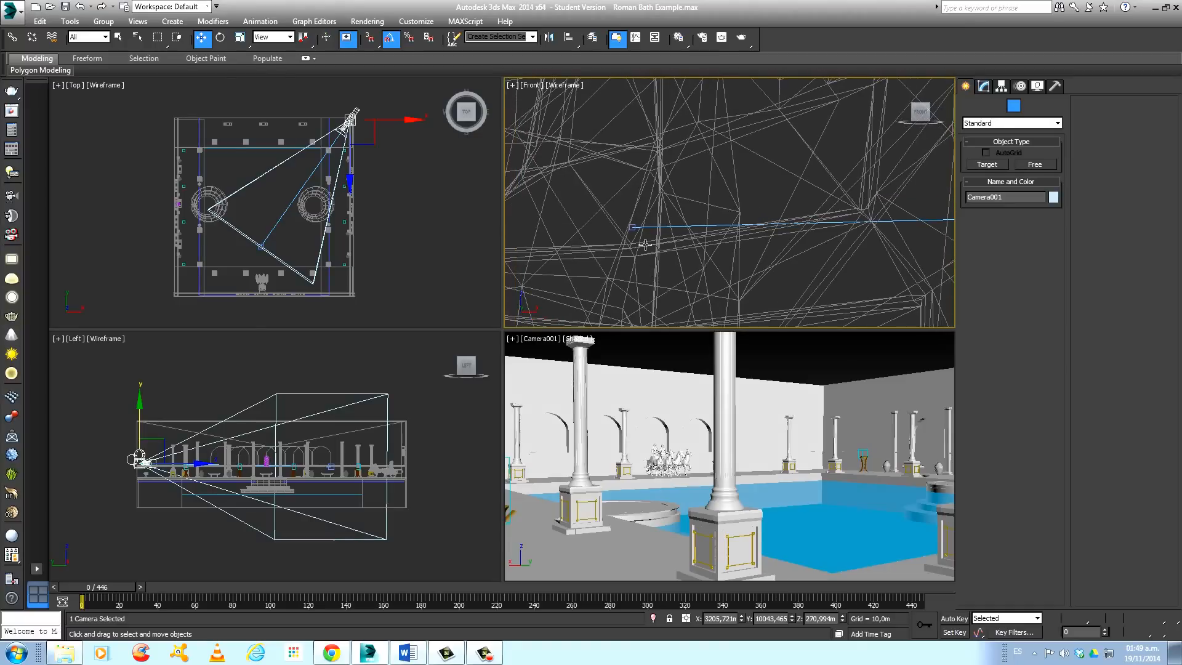
left_click(643, 220)
left_click_drag(634, 211, 636, 171)
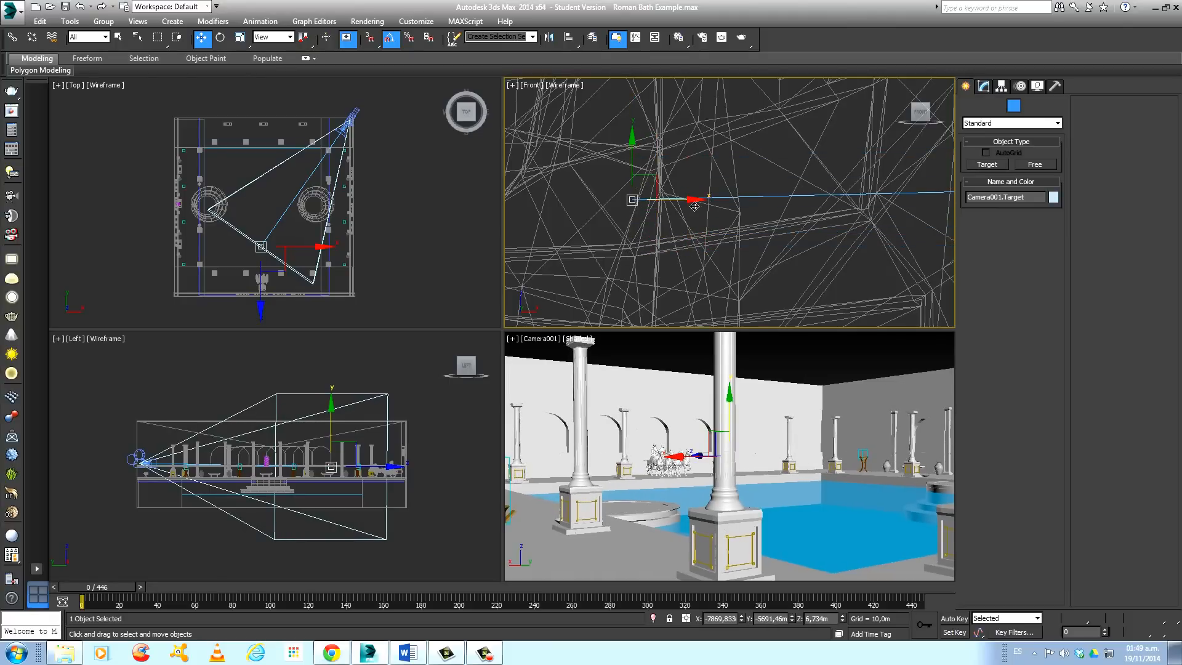
left_click_drag(690, 207, 692, 247)
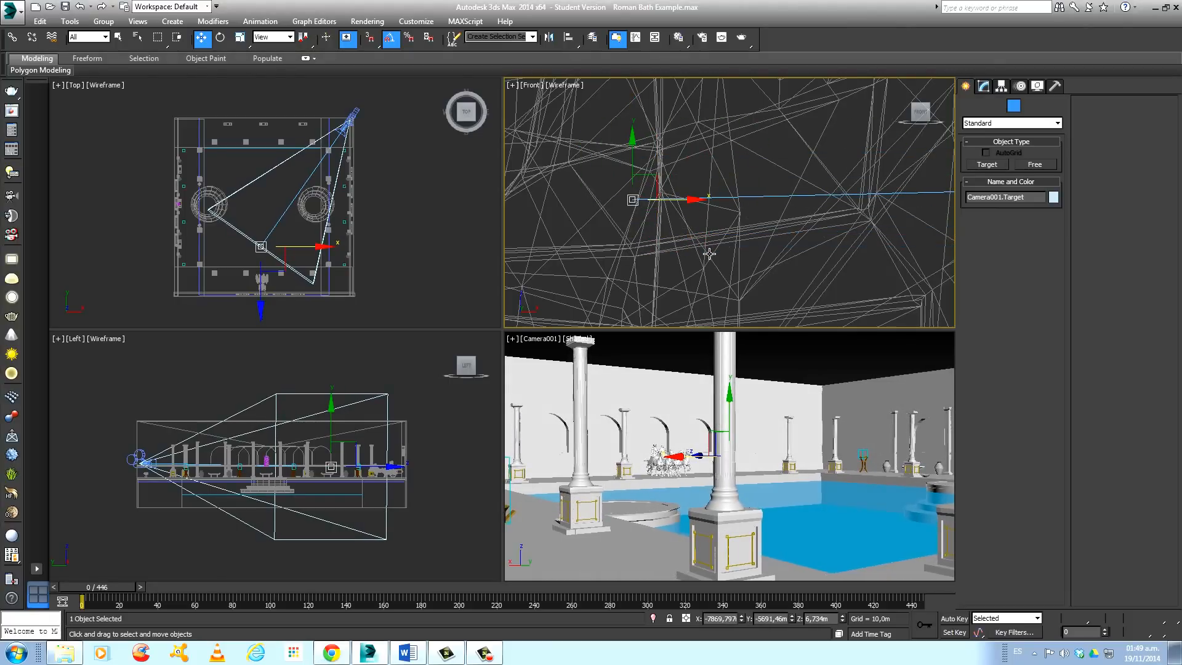
scroll(692, 249, "down", 6)
scroll(692, 255, "down", 10)
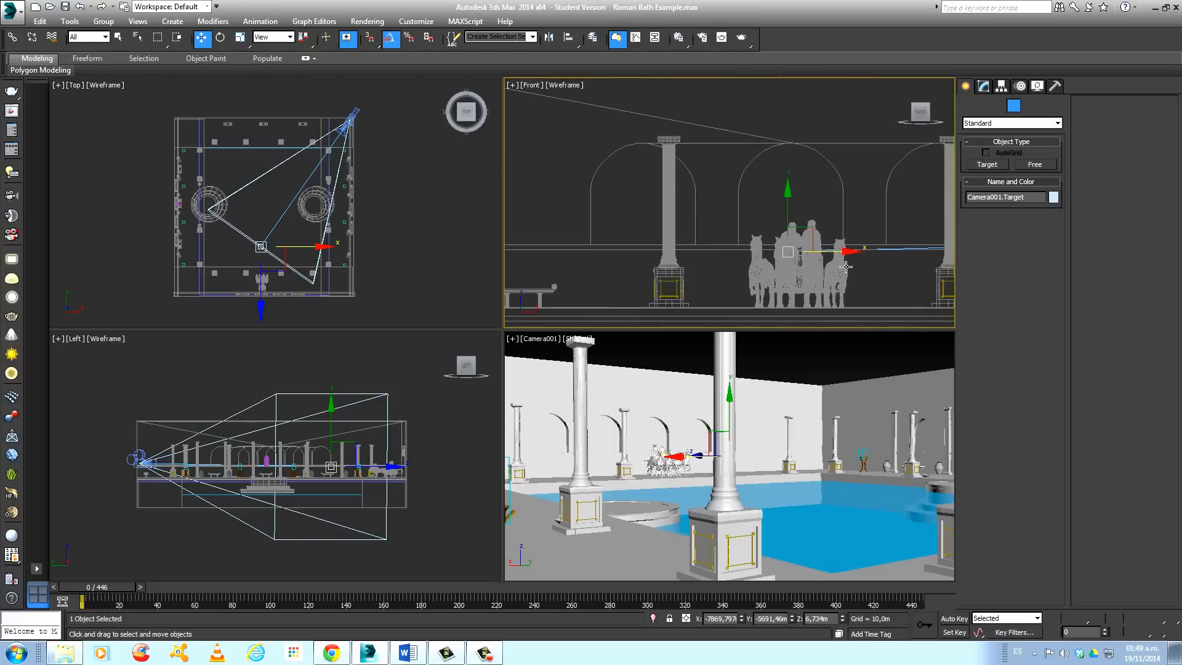
middle_click_drag(817, 260, 807, 229)
scroll(794, 234, "down", 5)
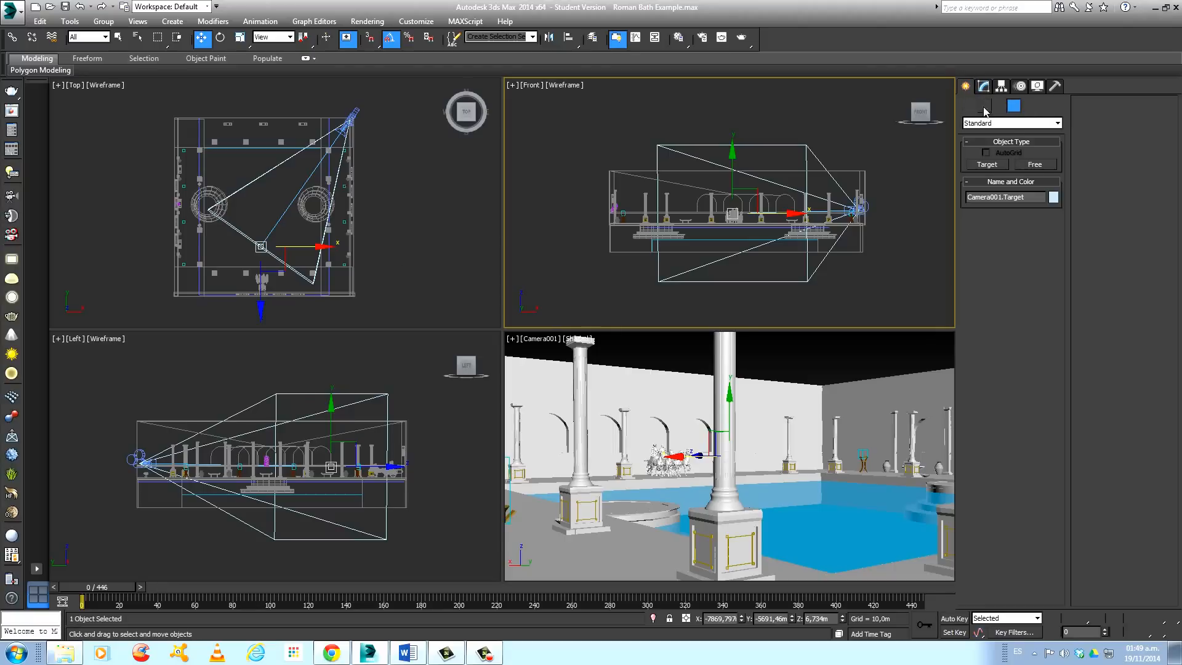
Draw an open V-shaped three-point line in the Top view from near the camera through the pool's centre to the bath's lower-right corner
left_click(988, 110)
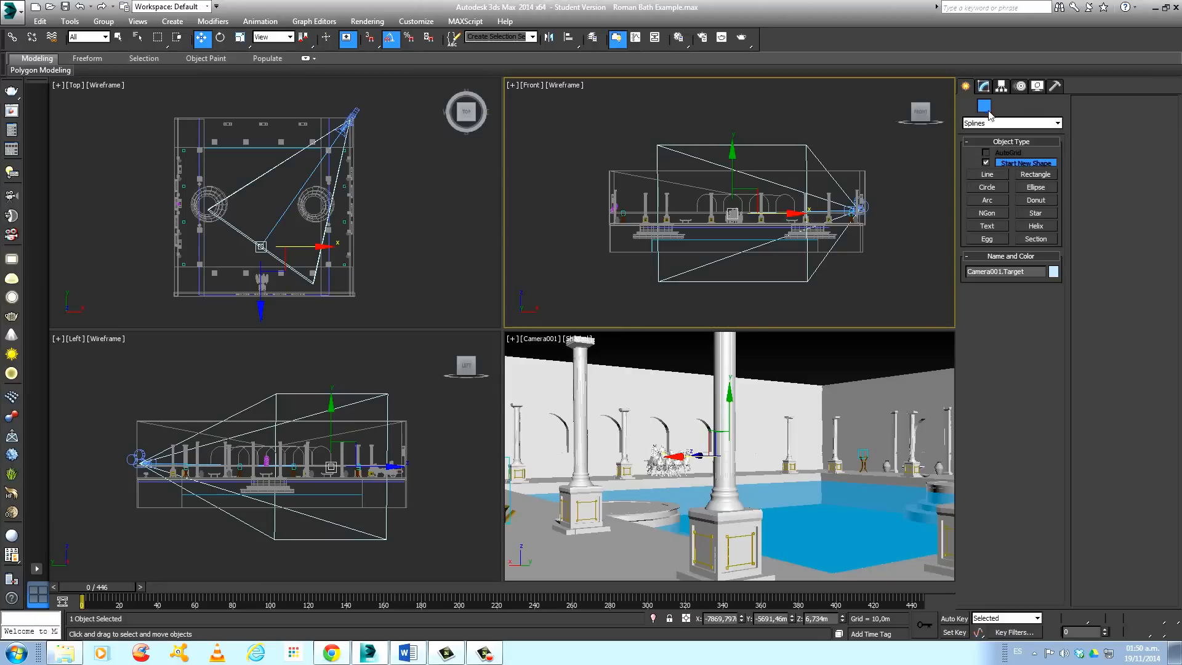
left_click(986, 175)
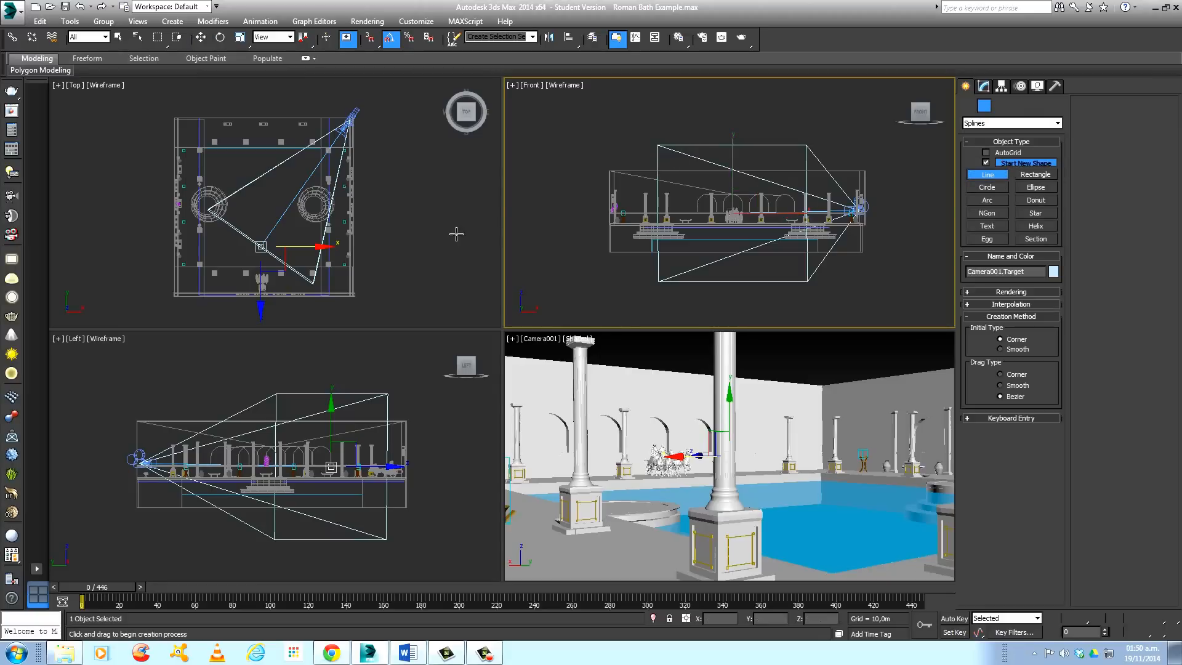
middle_click_drag(303, 178, 310, 161)
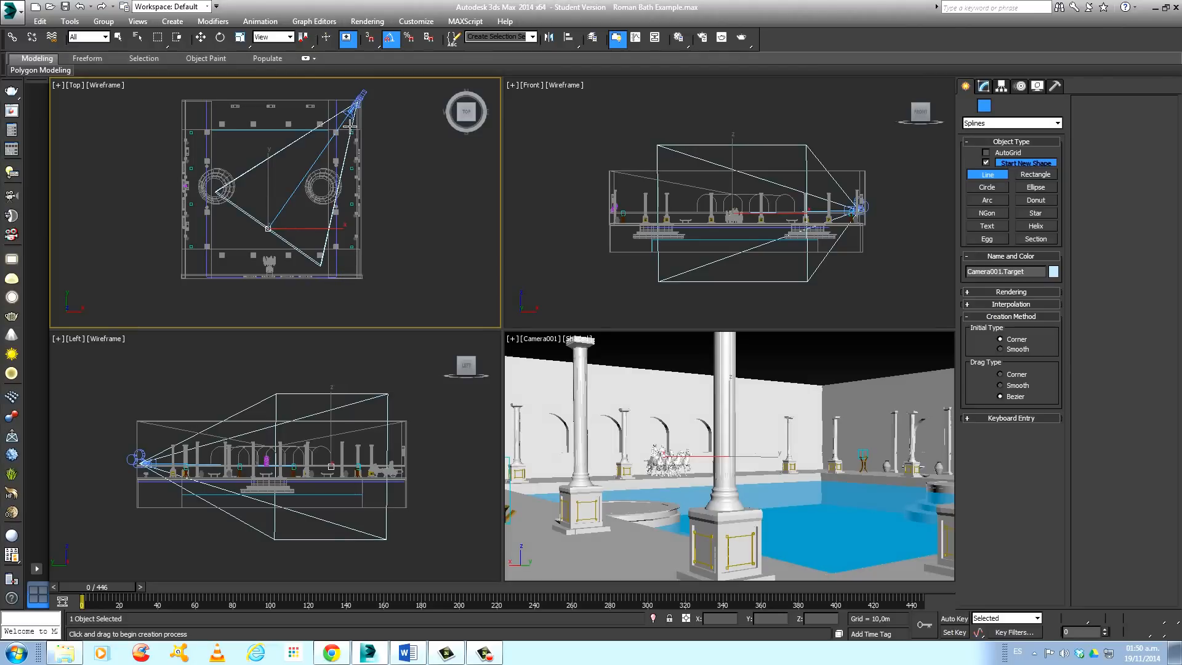
left_click(341, 116)
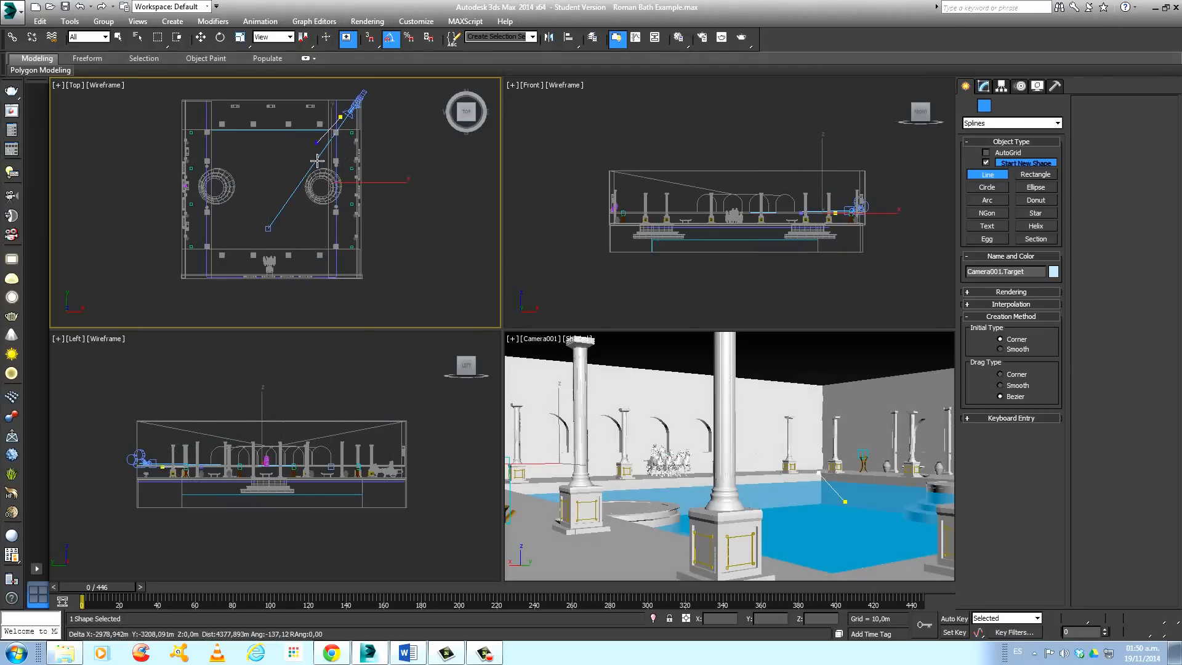
left_click(271, 182)
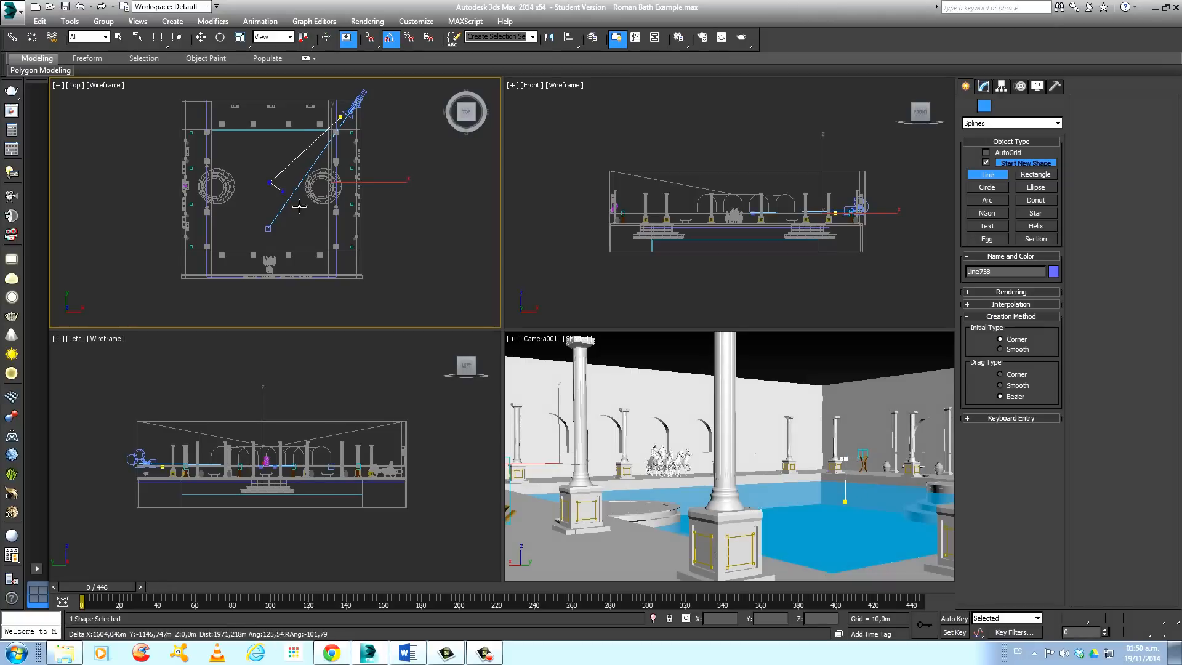
left_click(356, 278)
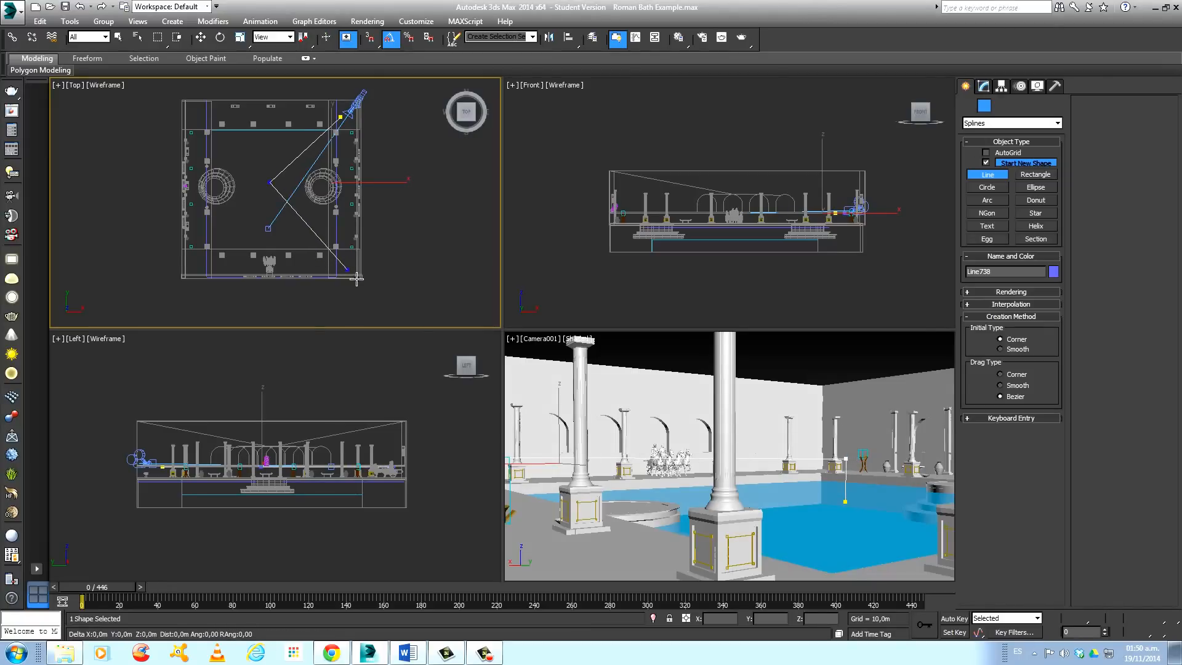
right_click(356, 278)
key("w")
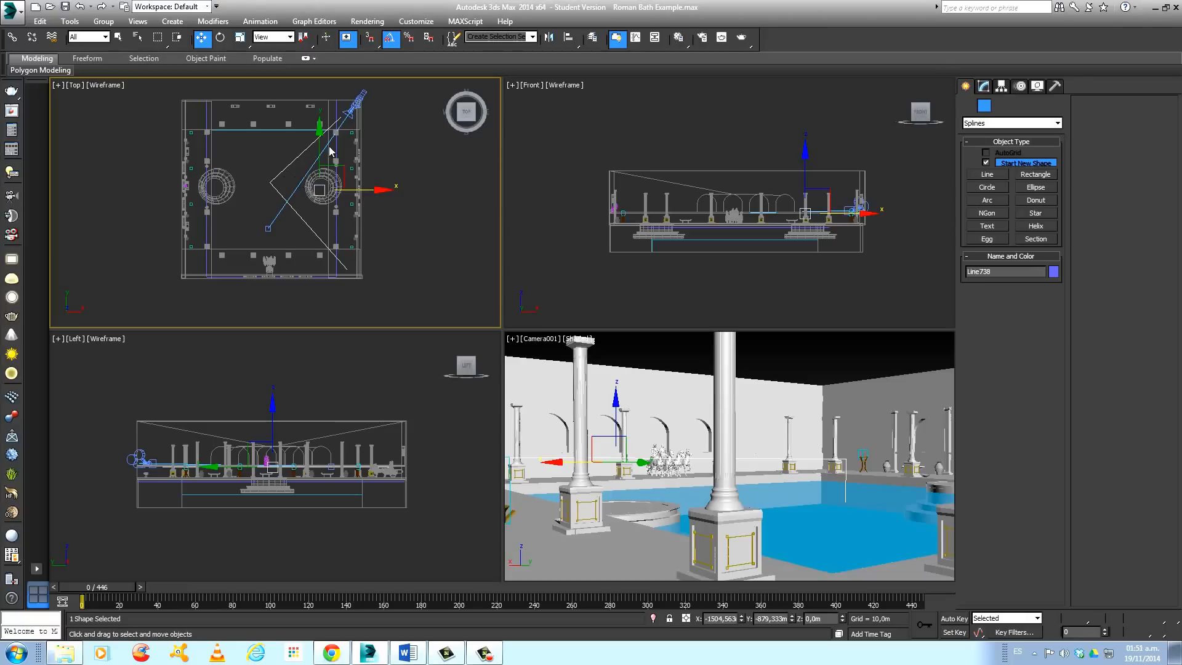
Select all three vertices of the V-shaped line in the Top view and convert them to Bezier Corner
left_click(983, 87)
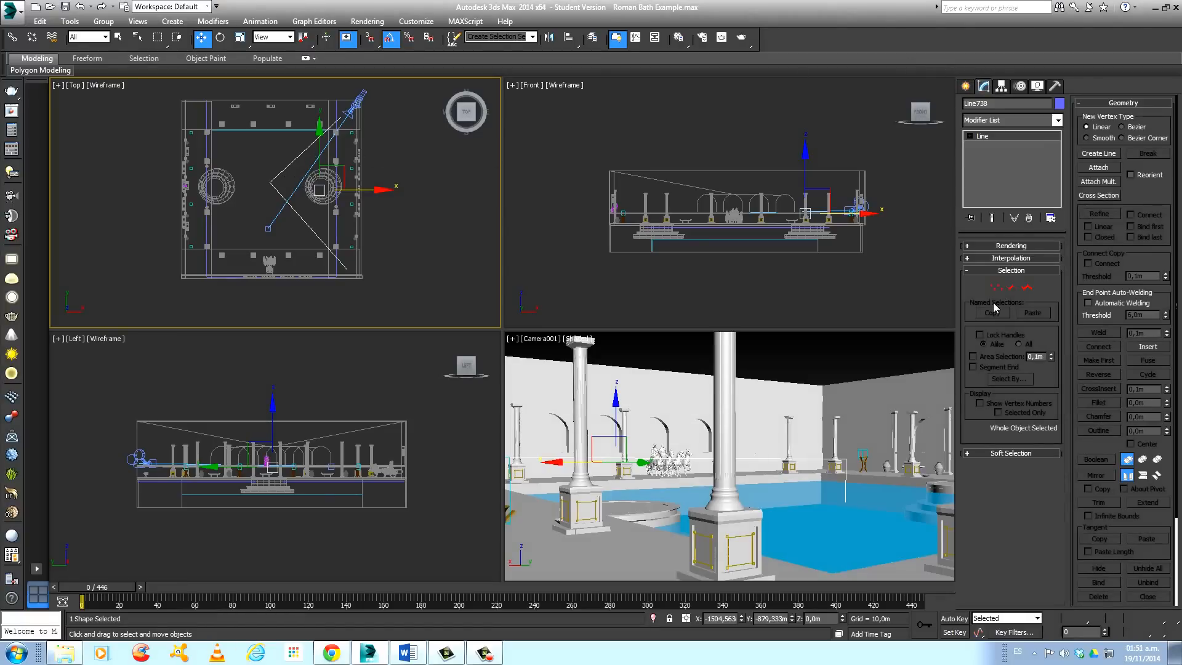
left_click(995, 288)
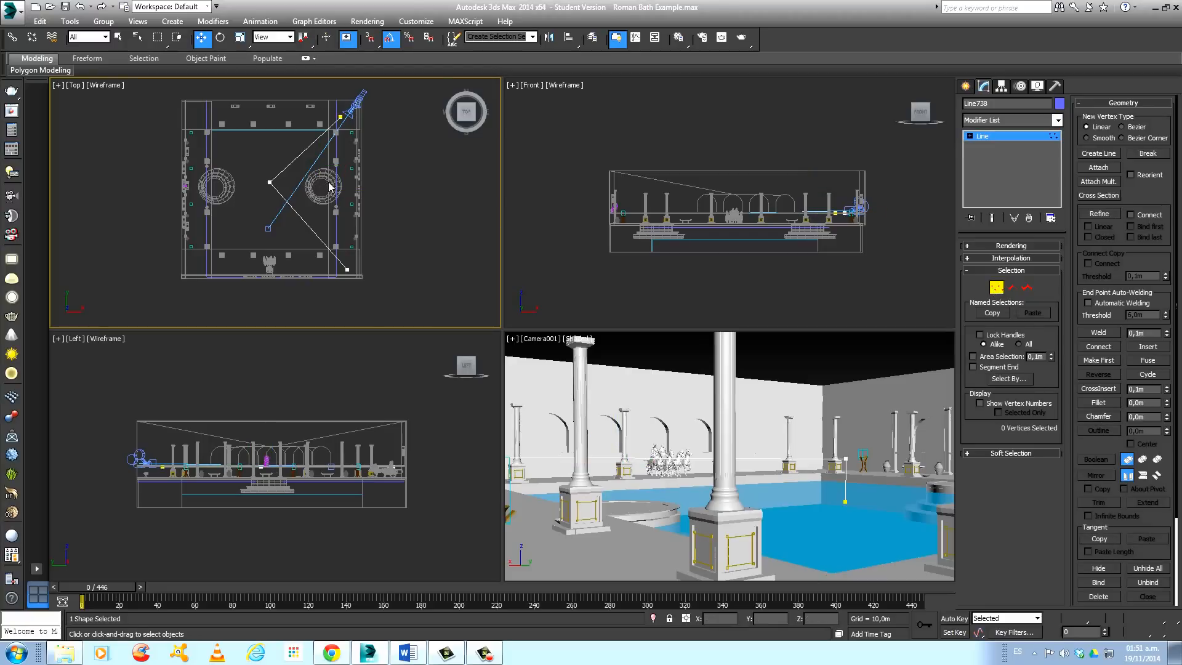
mouse_move(383, 150)
middle_mouse_down()
mouse_move(390, 169)
mouse_move(373, 137)
middle_mouse_up()
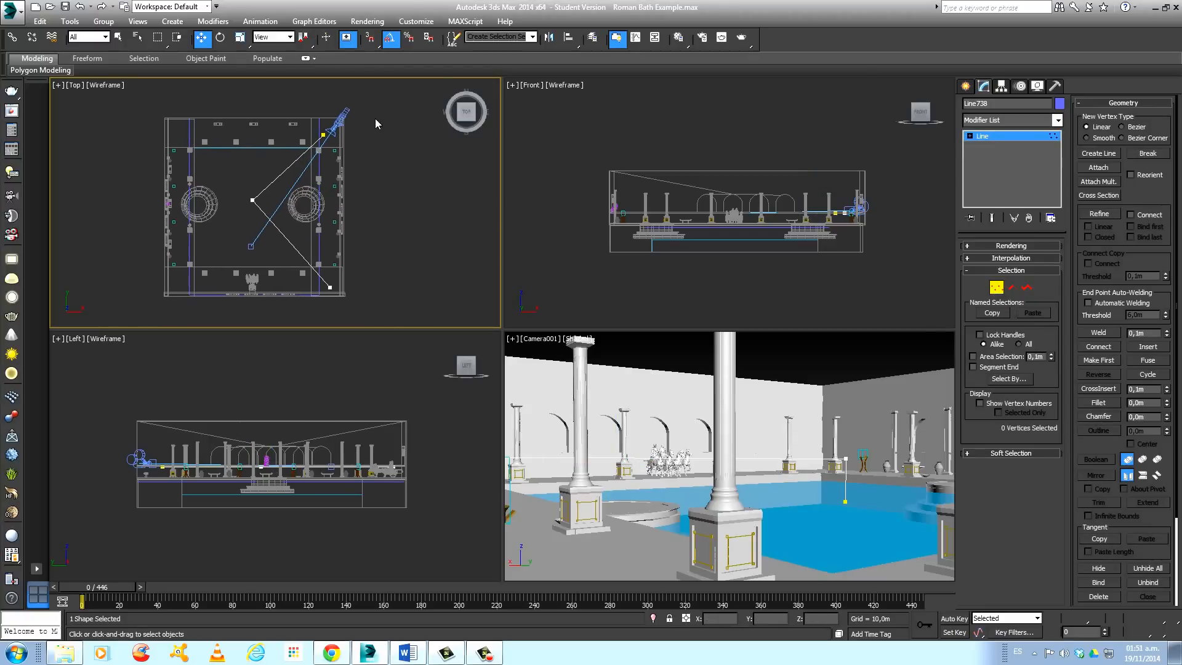
left_click_drag(349, 121, 248, 301)
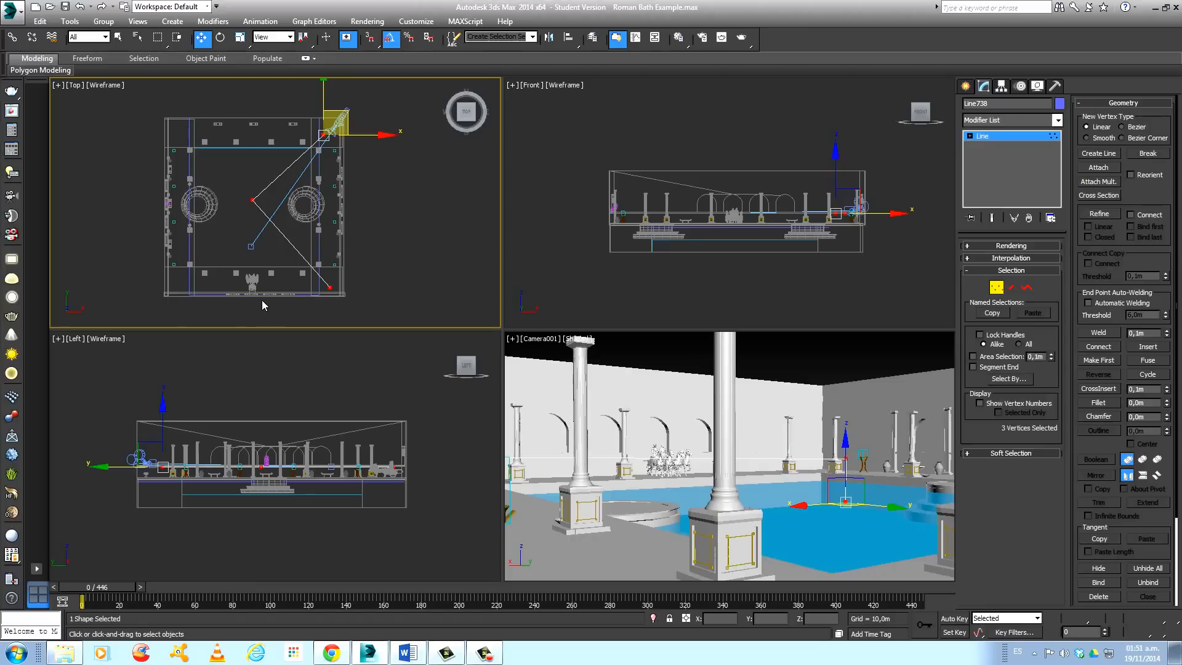
right_click(287, 171)
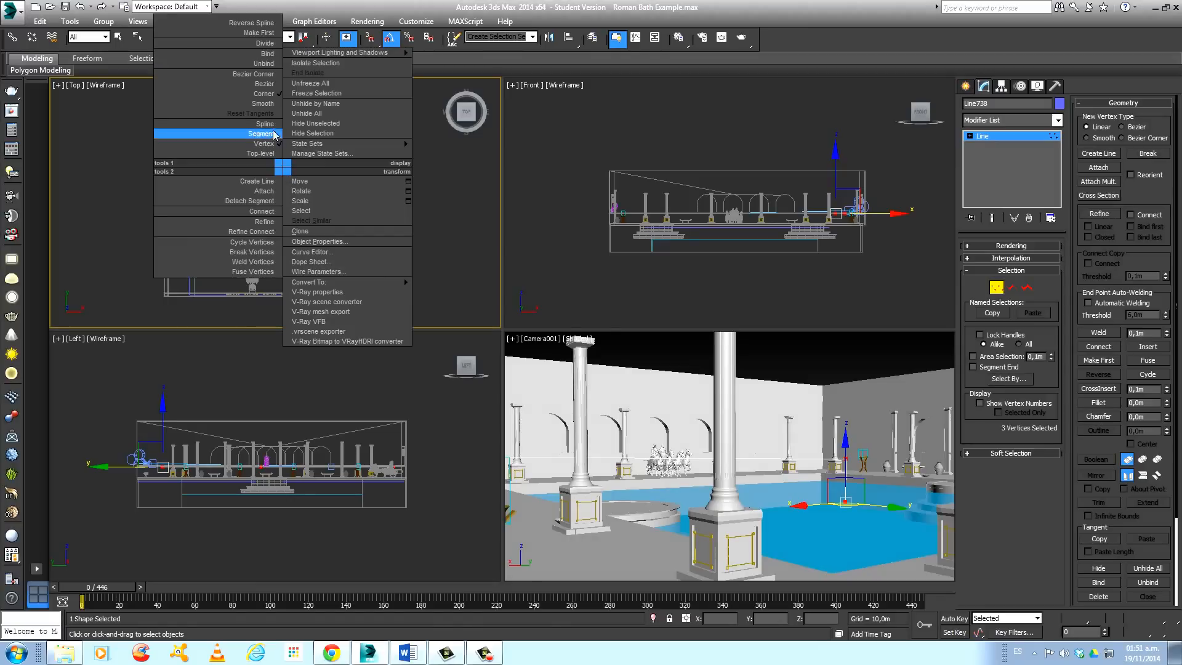
left_click(266, 75)
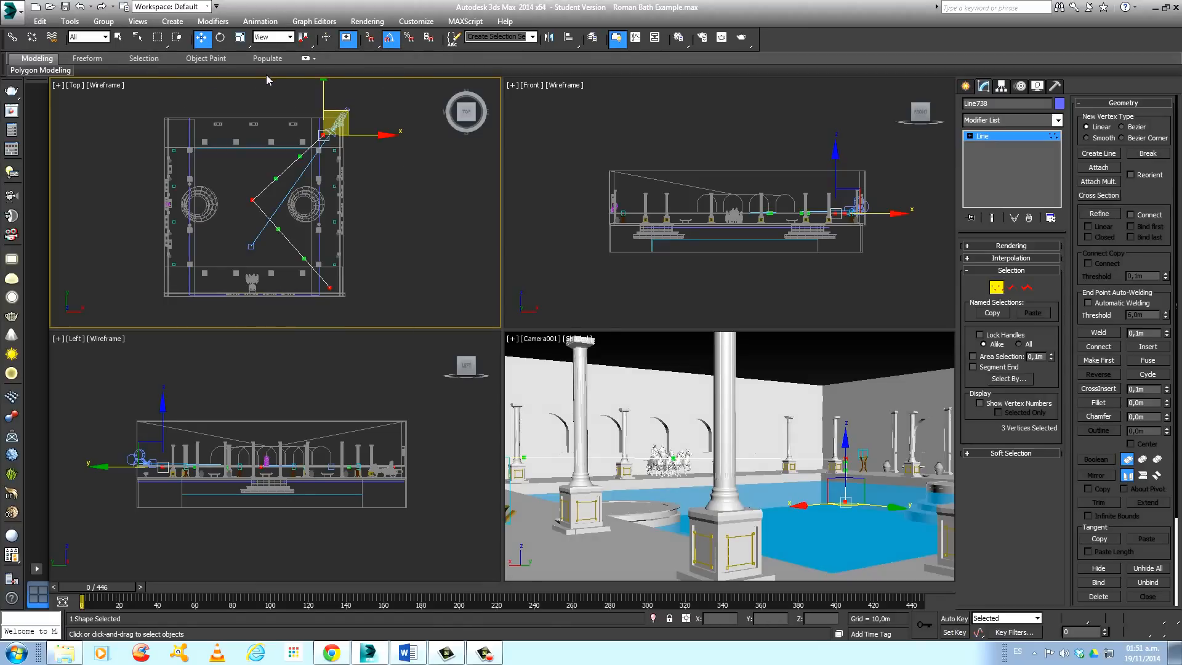
Adjust the vertices' Bezier handles in the Top view to bend the V-shaped line into a smooth C-shaped arc through the pool's centre
middle_click_drag(298, 184, 299, 177)
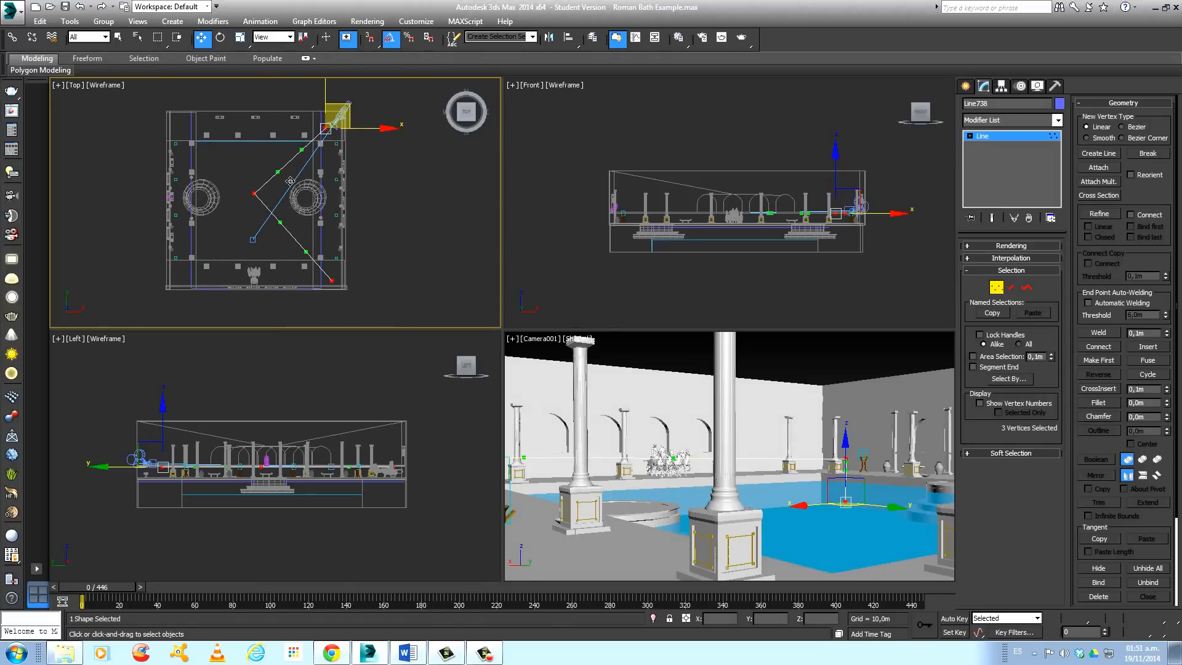
mouse_move(288, 181)
left_mouse_down()
mouse_move(309, 160)
mouse_move(292, 182)
left_mouse_up()
left_click_drag(288, 230, 301, 285)
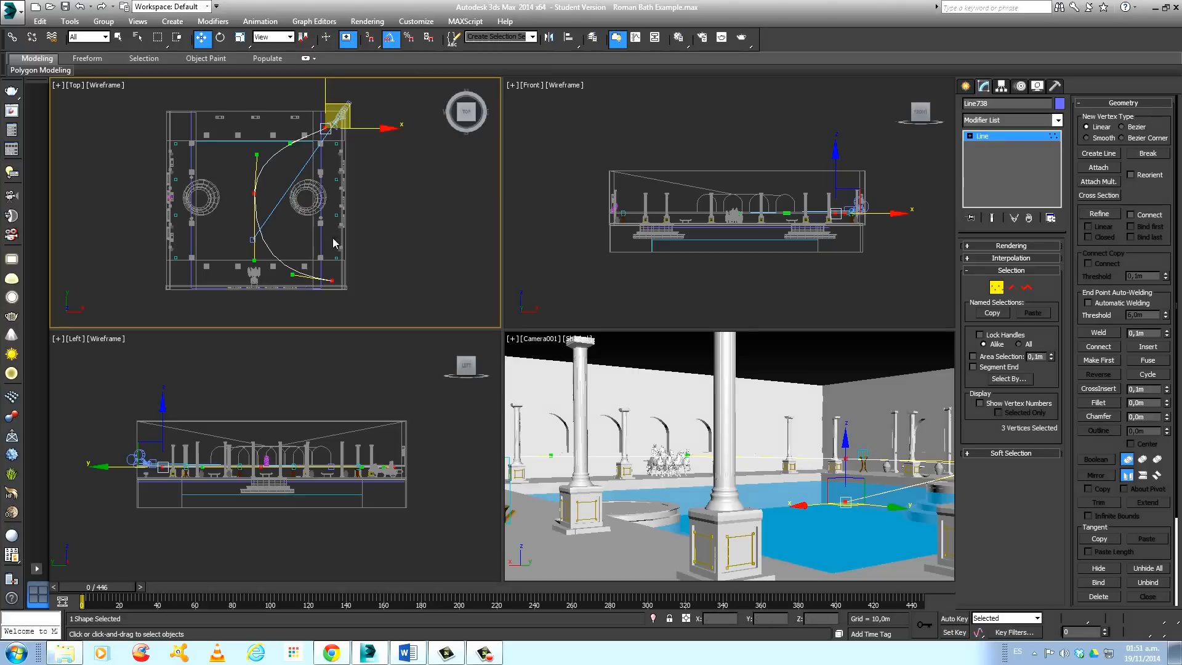
left_click(254, 193)
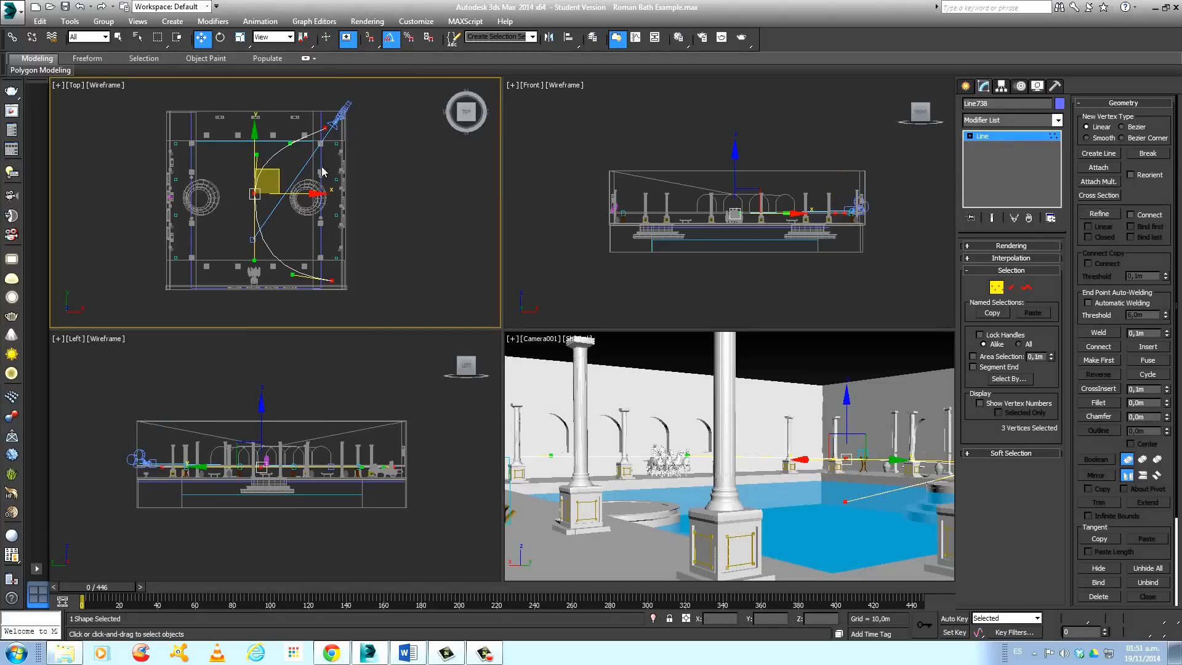
left_click(964, 86)
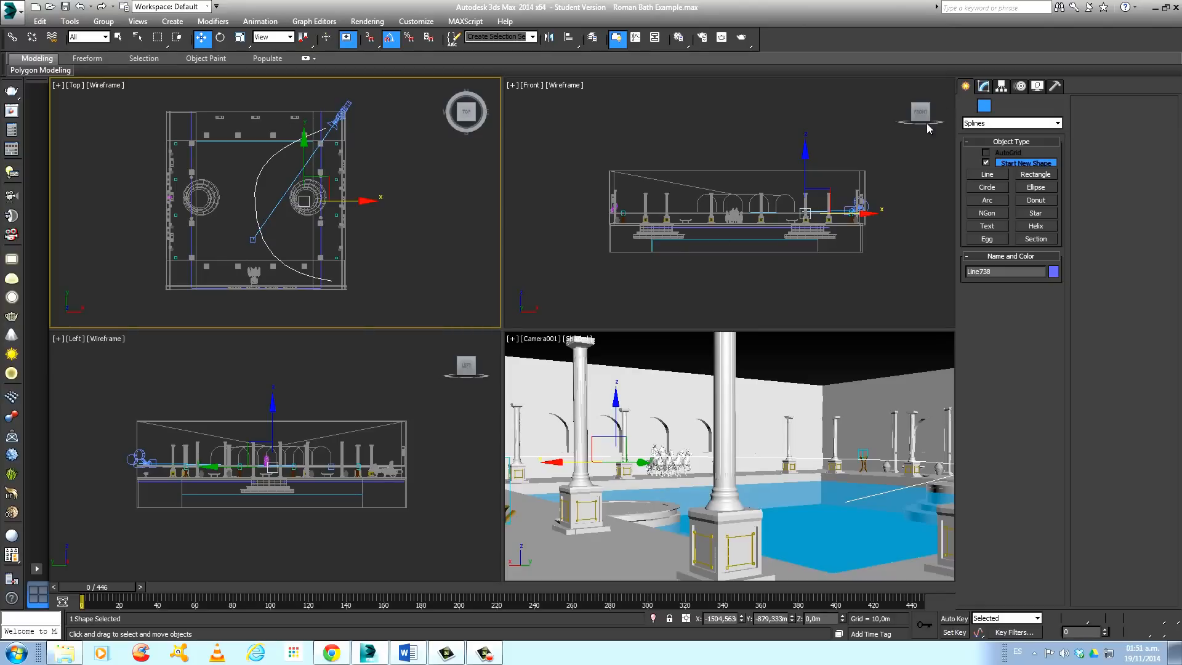
Draw a nearly vertical two-point line in the Top view along the pool's right edge, passing the right-hand circular structure
left_click(979, 87)
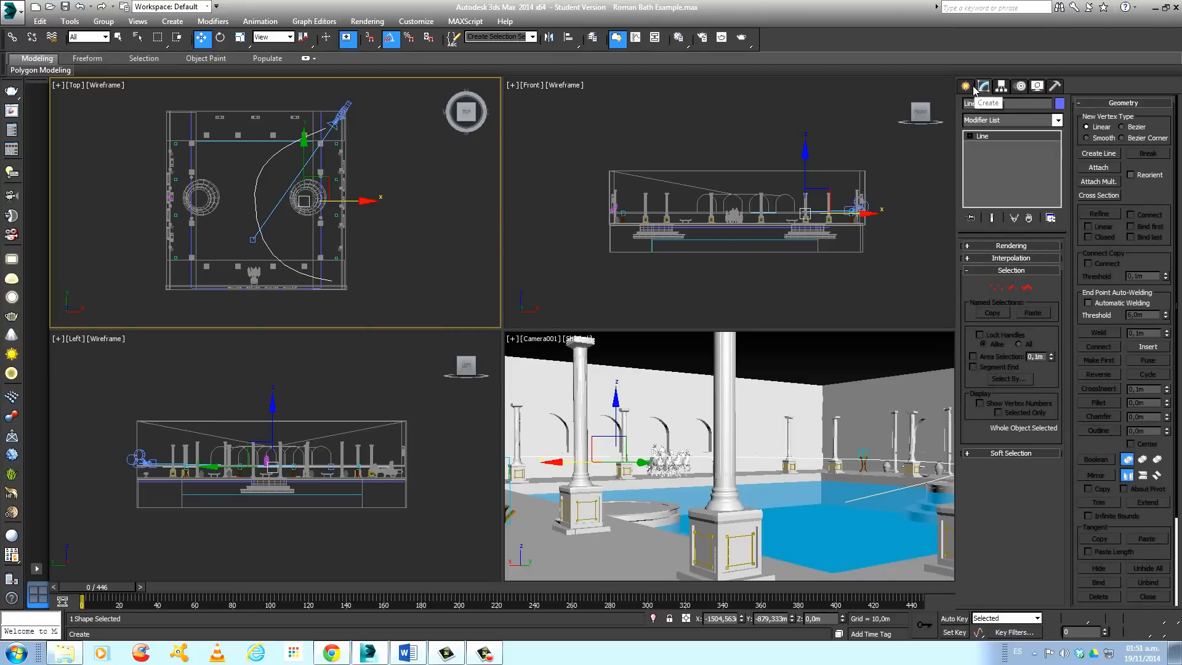
left_click(966, 87)
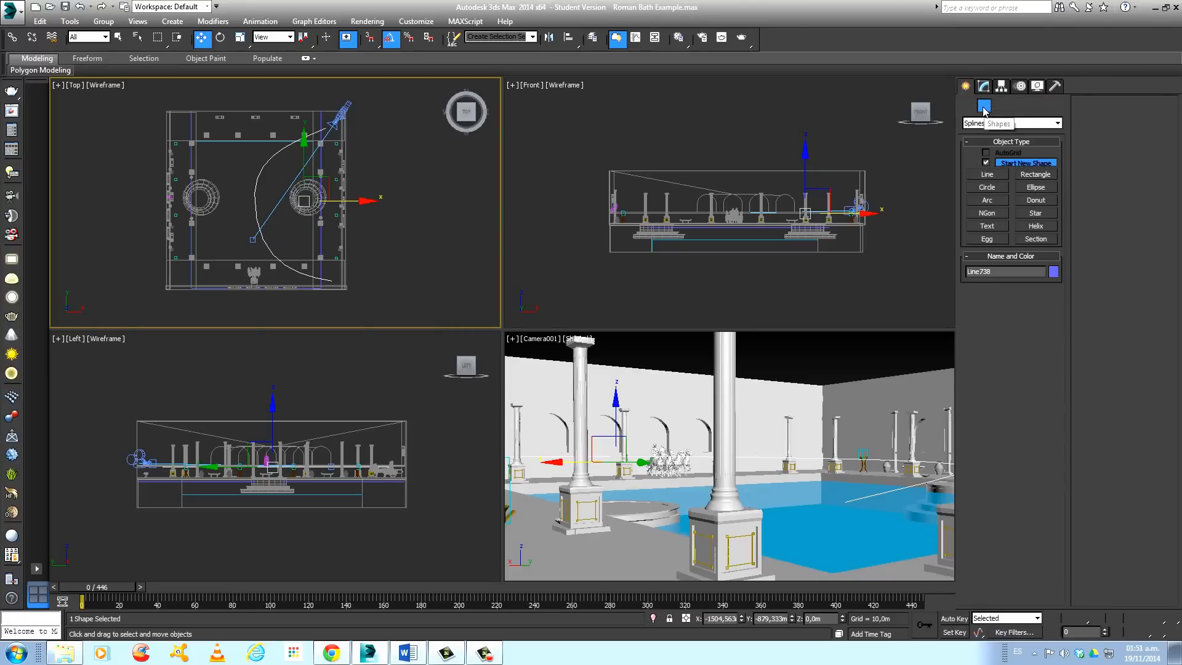
left_click(988, 175)
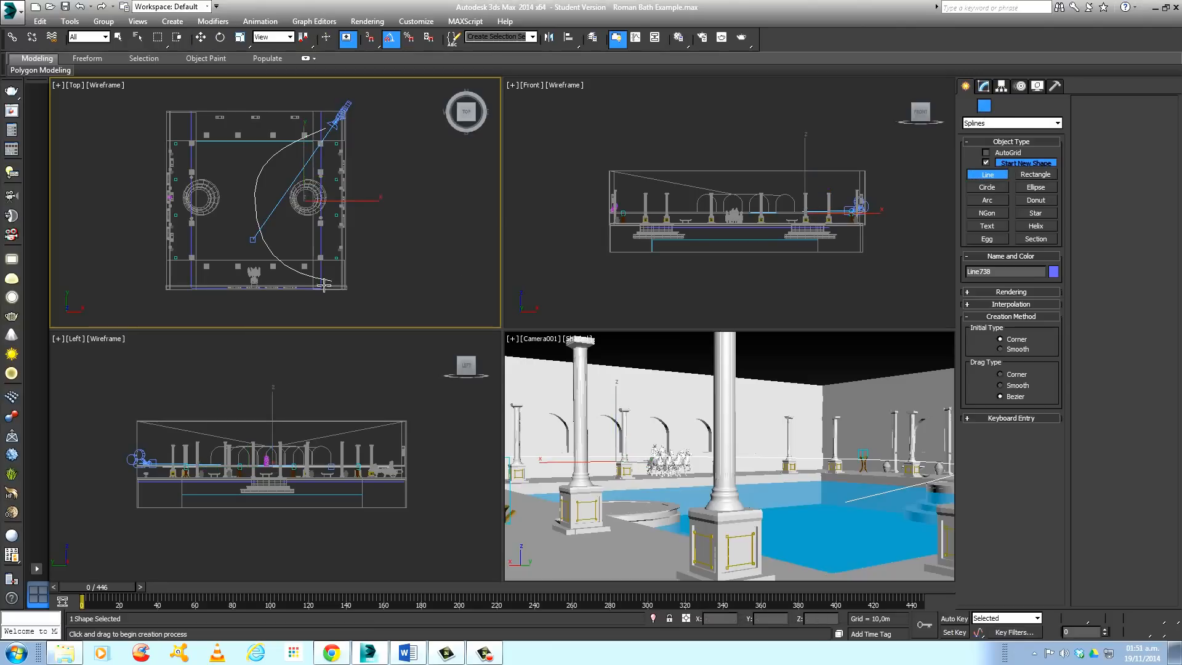
middle_click_drag(296, 194, 328, 183)
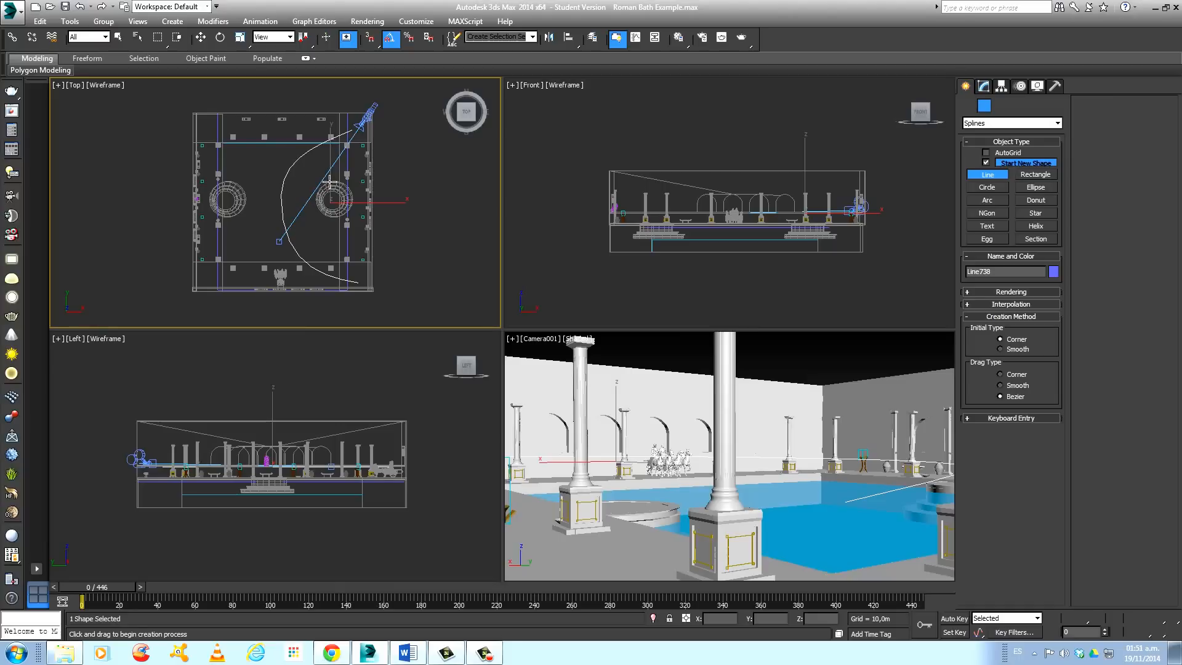
middle_click_drag(329, 181, 327, 176)
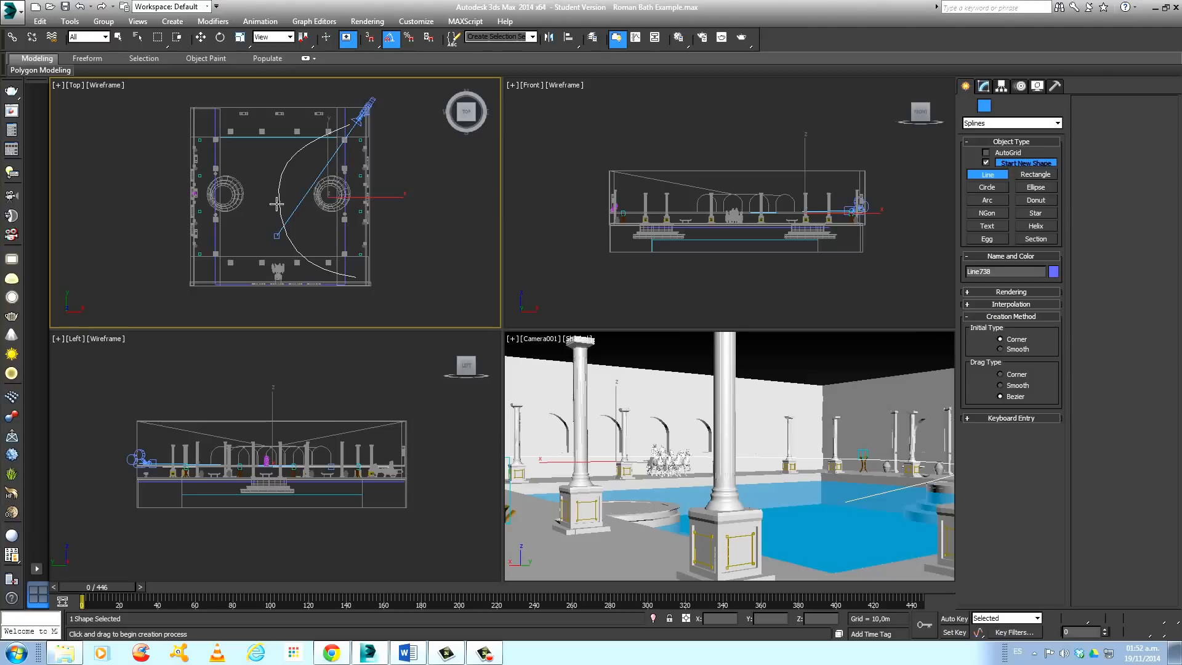
left_click(336, 153)
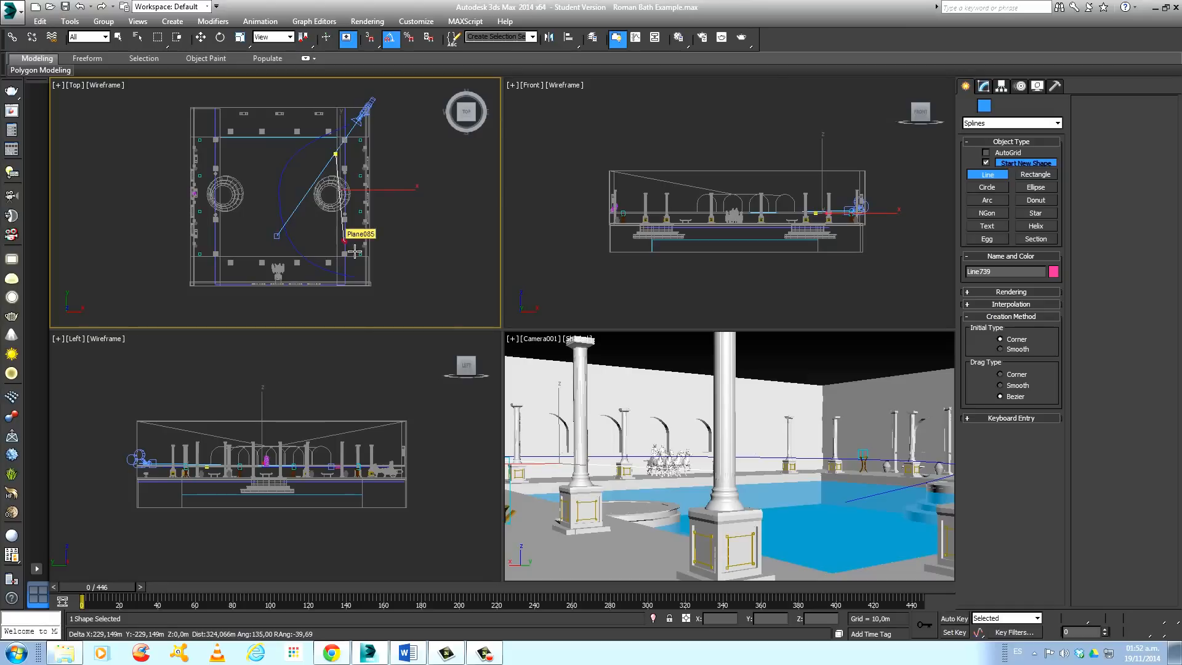
right_click(352, 248)
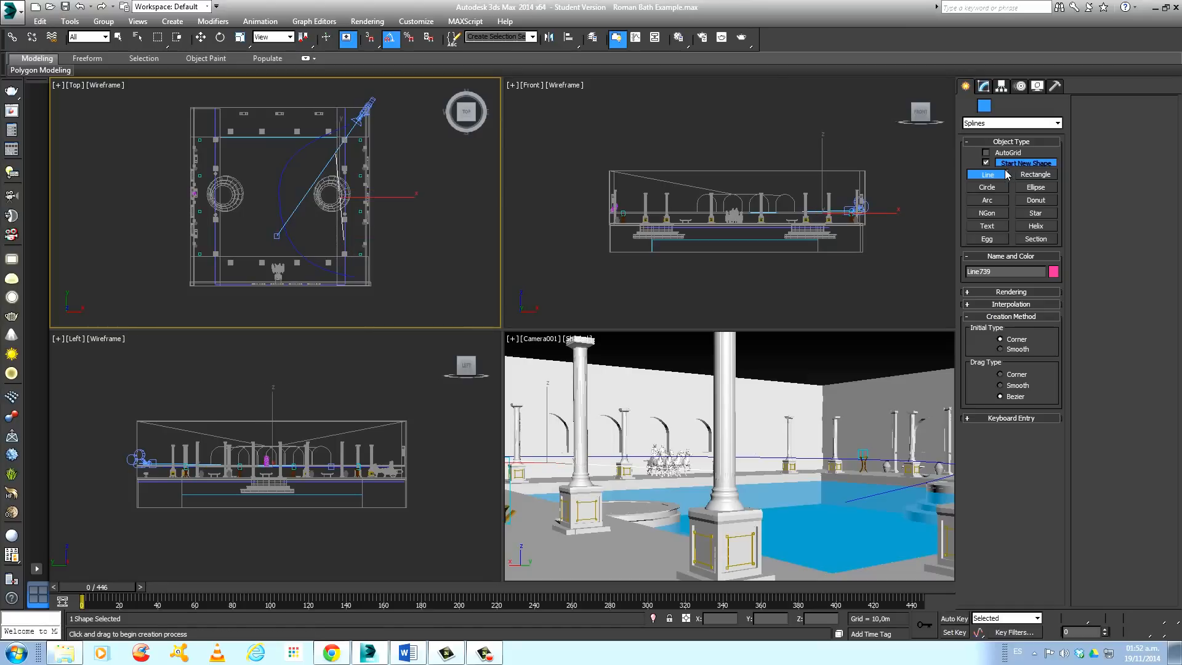
key("w")
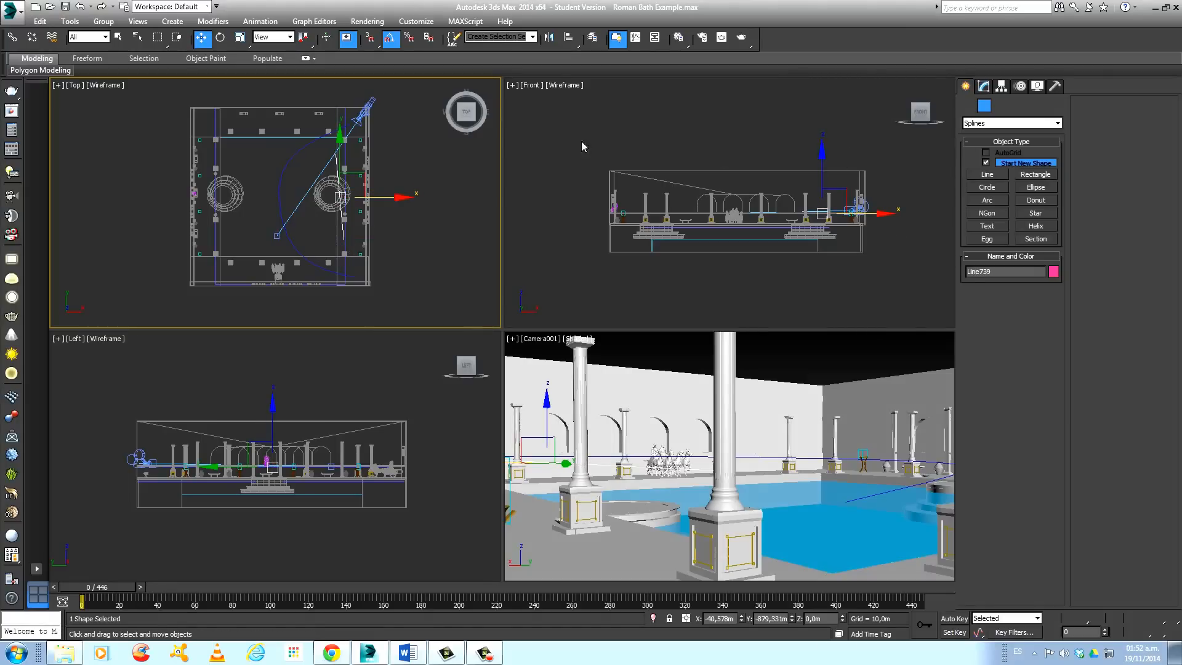
Select both vertices of the two-point line and convert them to Bezier Corner
scroll(349, 208, "up", 3)
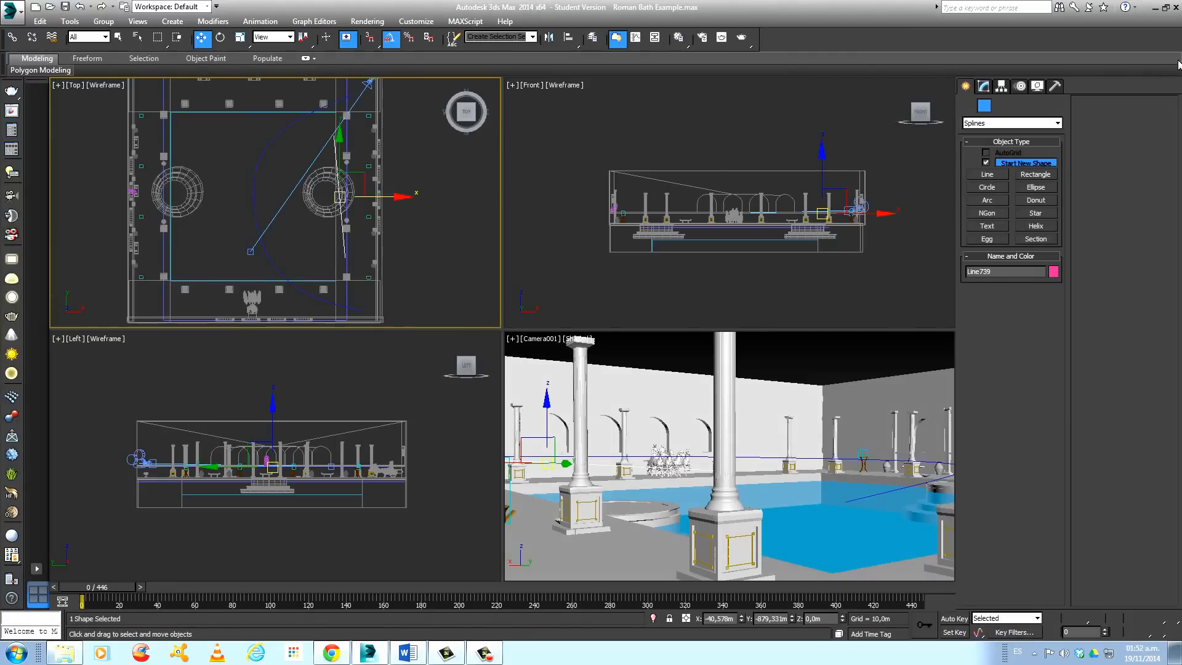
left_click(981, 90)
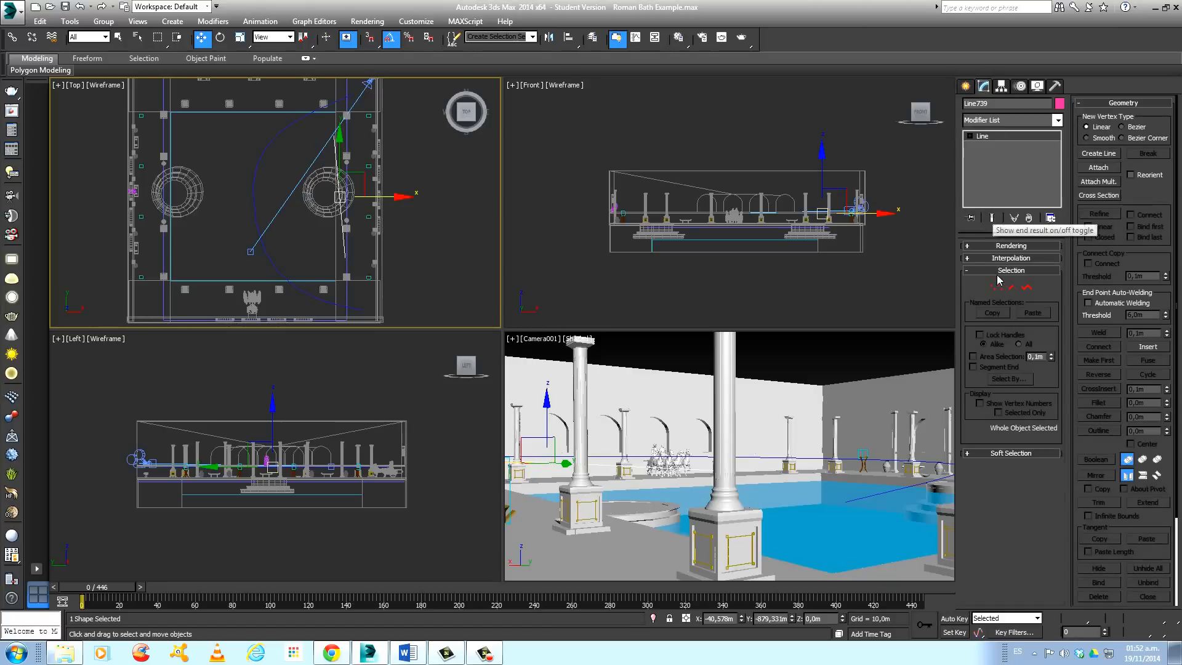
left_click(995, 287)
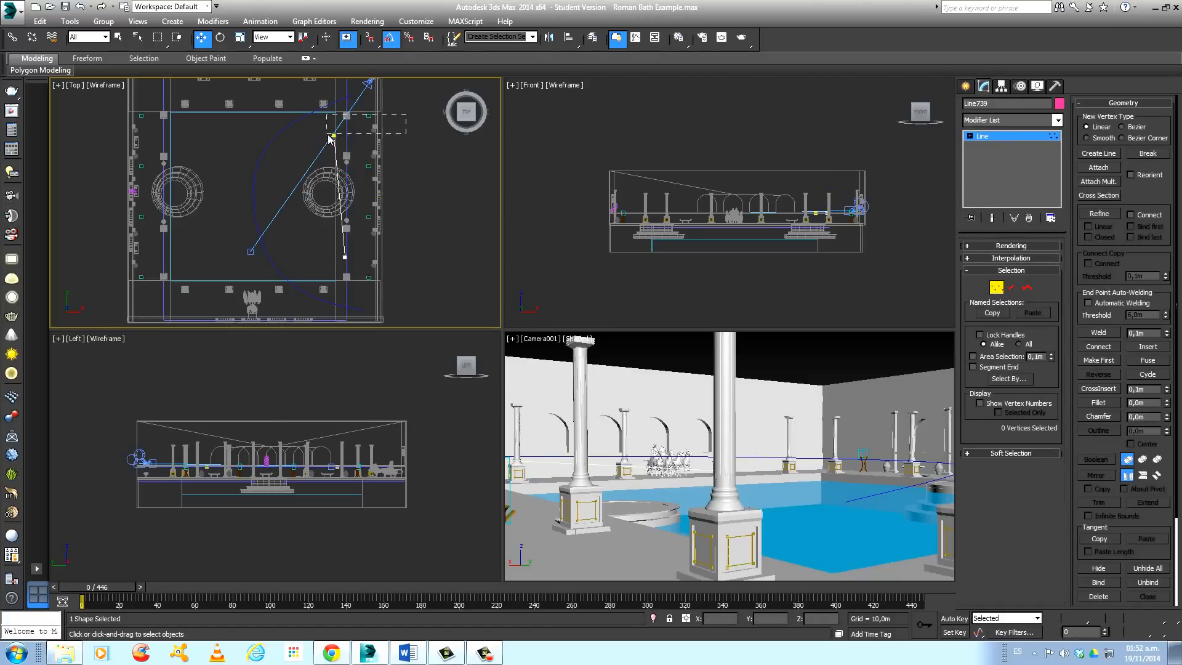
left_click_drag(328, 135, 305, 267)
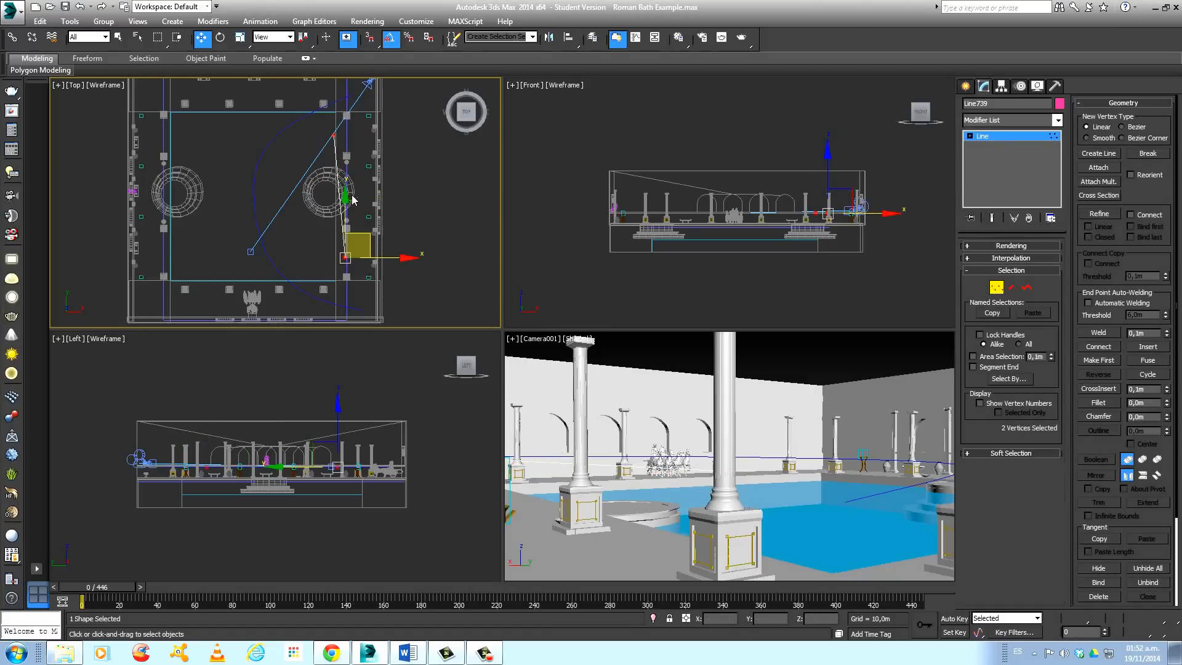
right_click(336, 182)
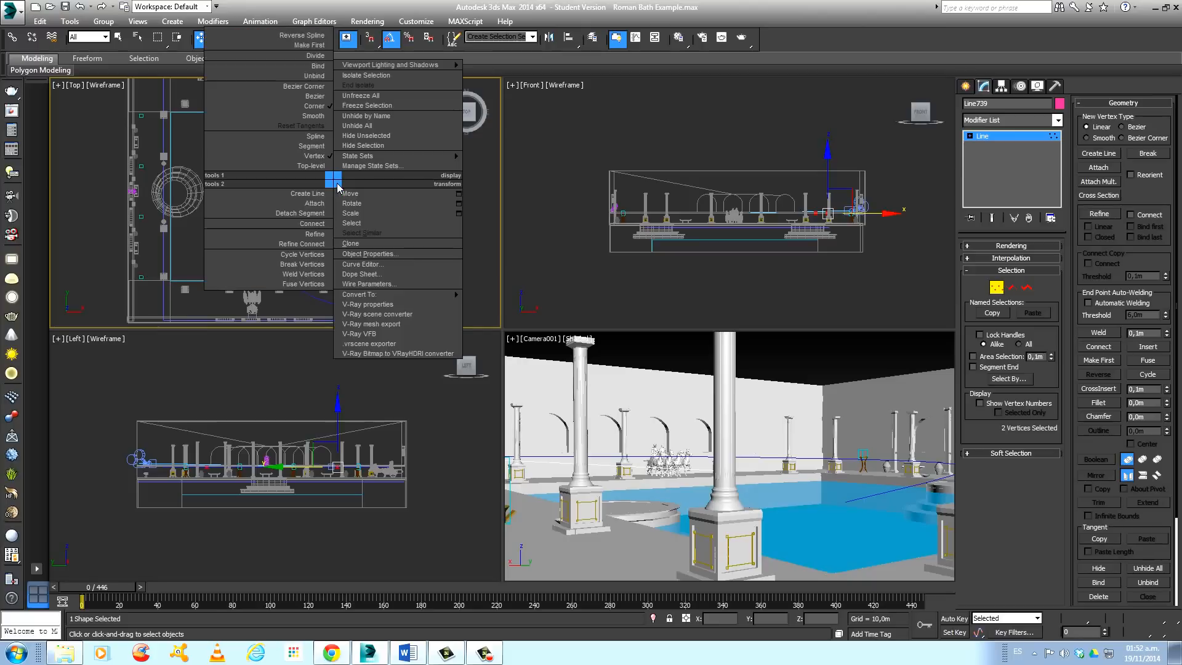
left_click(311, 87)
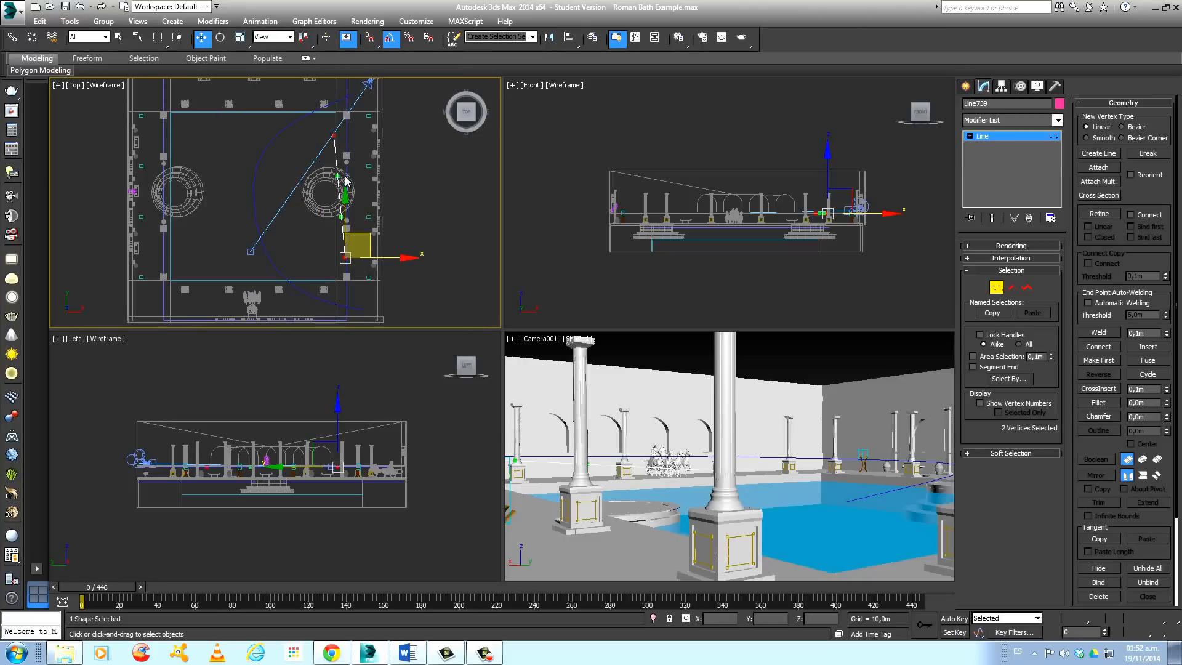
Pull both Bezier handles of the short line outward in the Top view to curve it toward the right wall, and deselect it
left_click_drag(347, 185, 379, 193)
left_click_drag(357, 232, 370, 226)
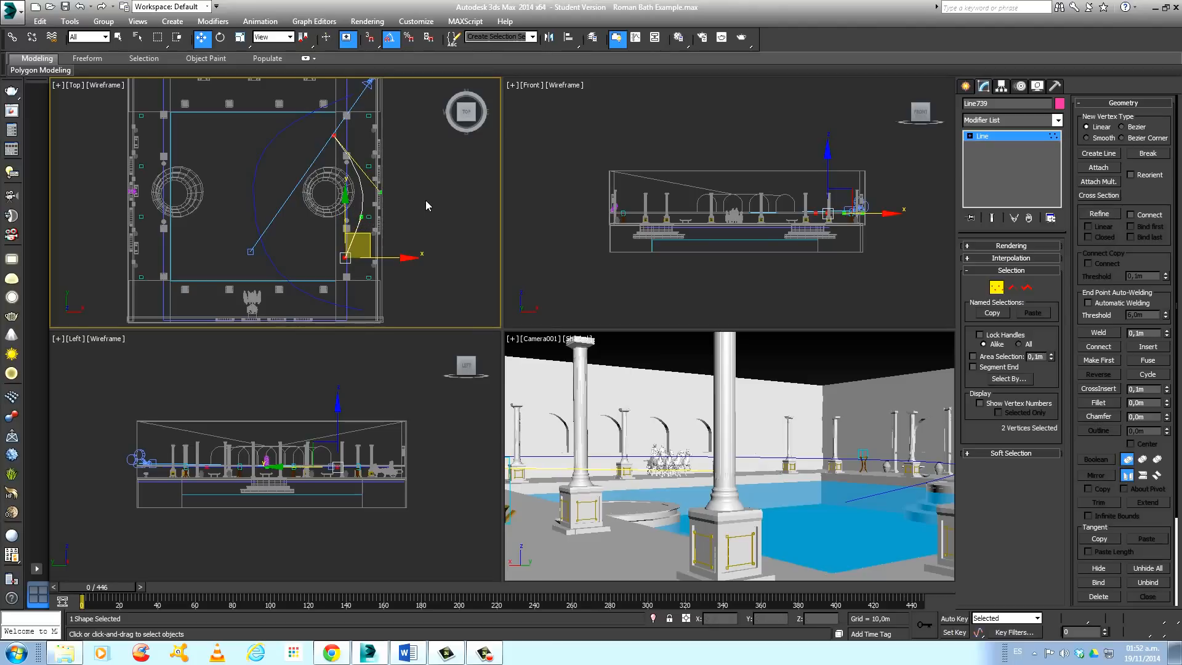
left_click(964, 86)
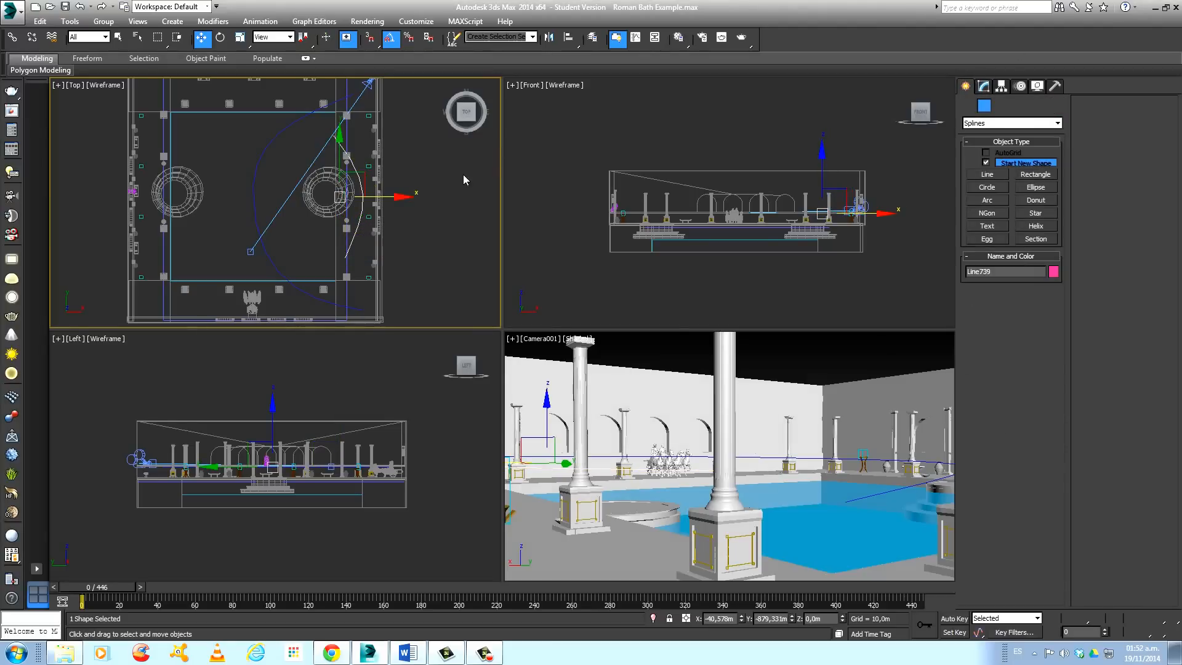
left_click(442, 177)
Constrain Camera001 with a Path Constraint to the large C-shaped arc running through the pool
middle_click_drag(437, 181, 391, 176)
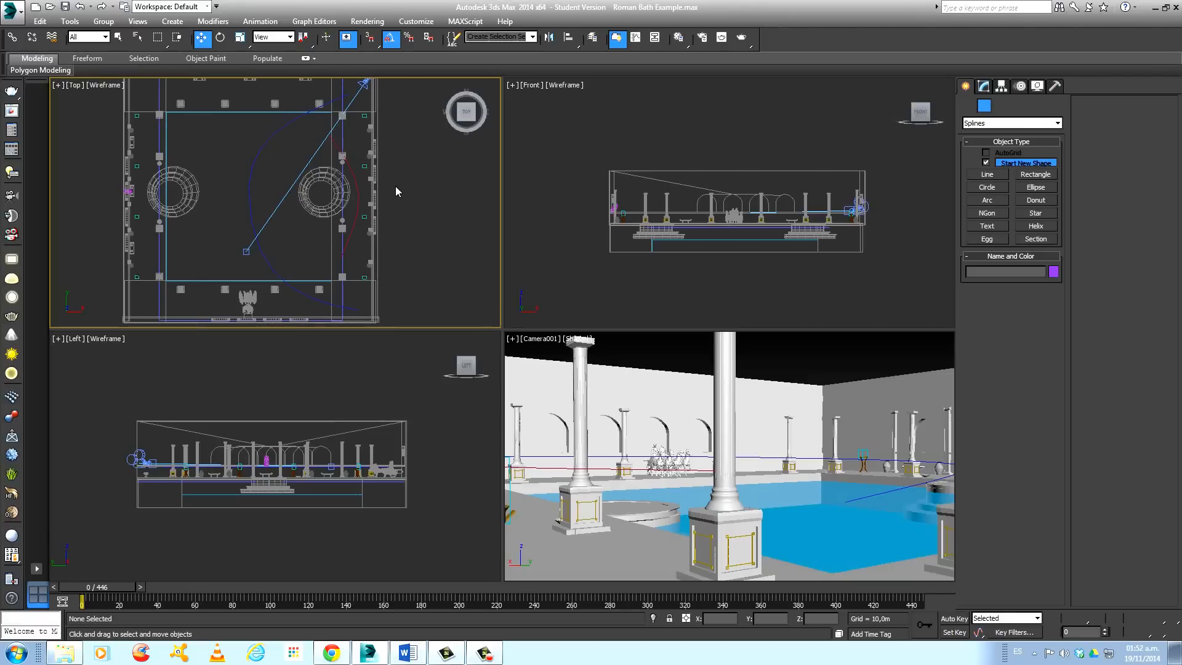
middle_click_drag(400, 194, 389, 215)
left_click(363, 112)
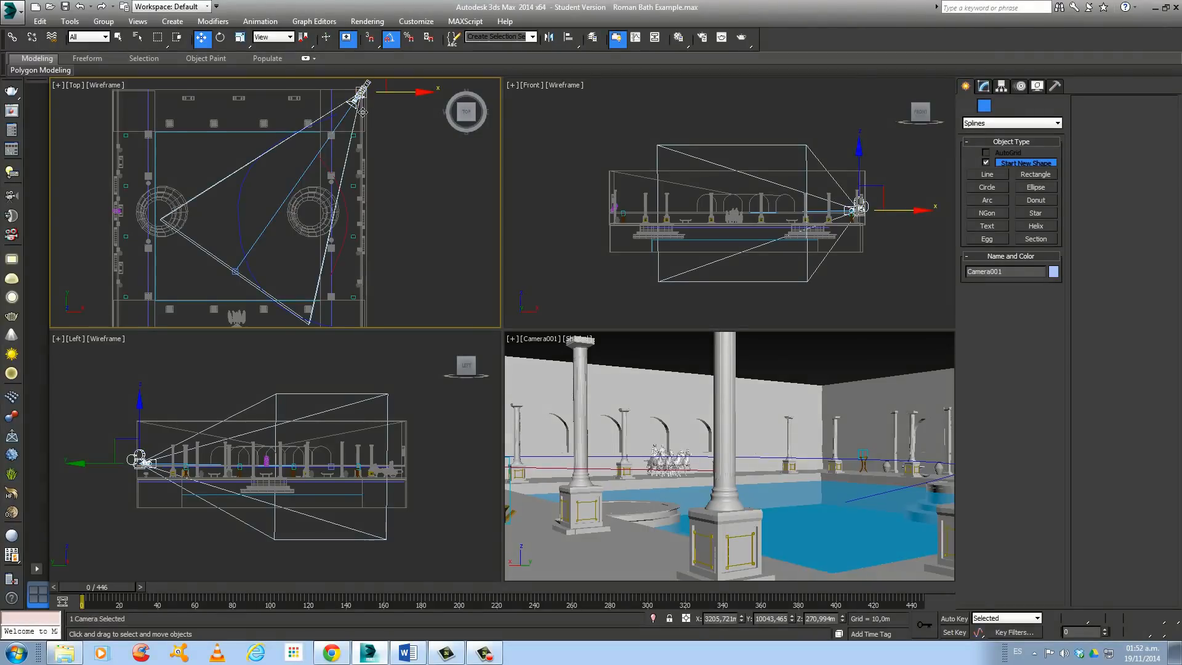
left_click(259, 22)
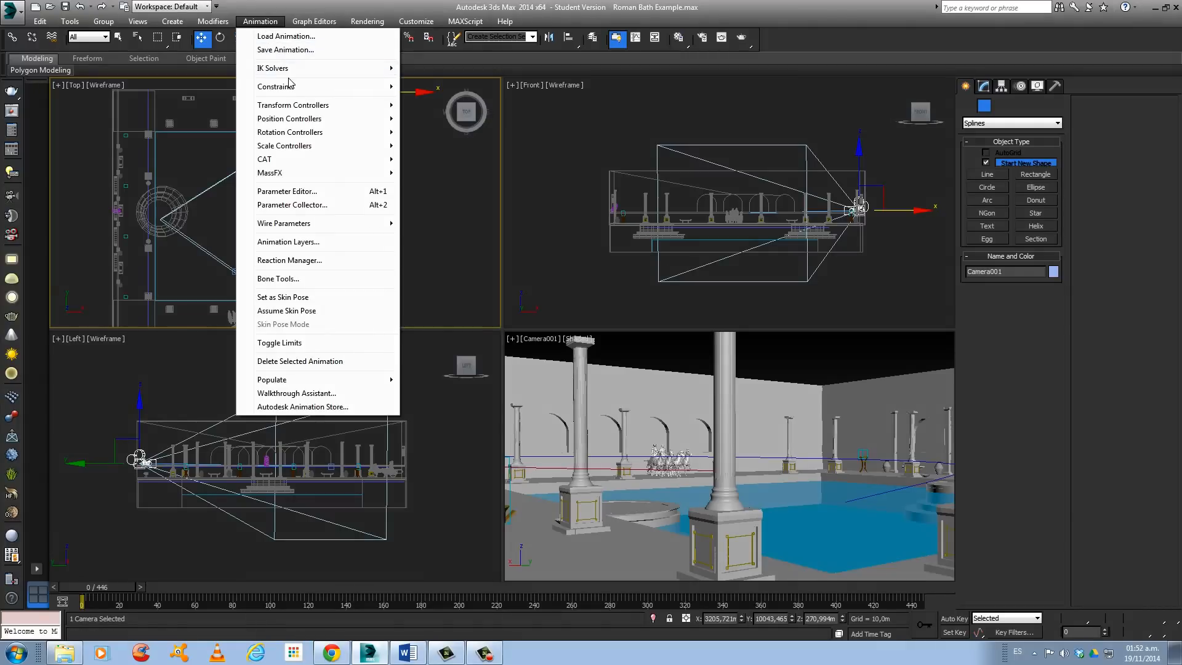
mouse_move(291, 88)
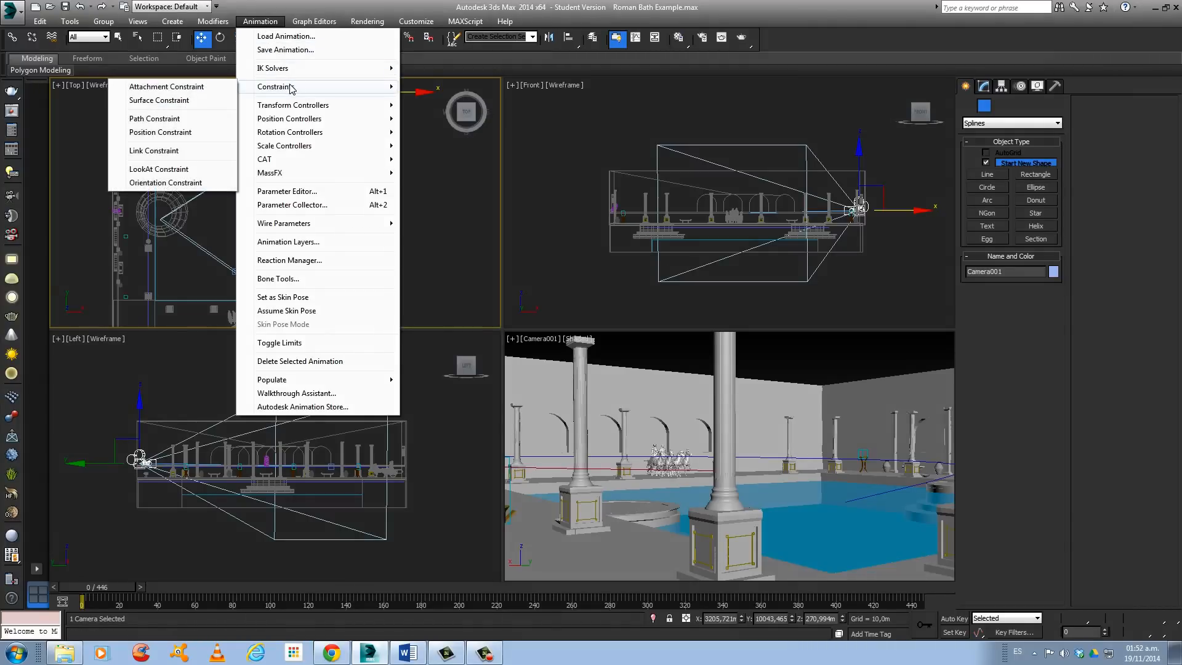
left_click(184, 123)
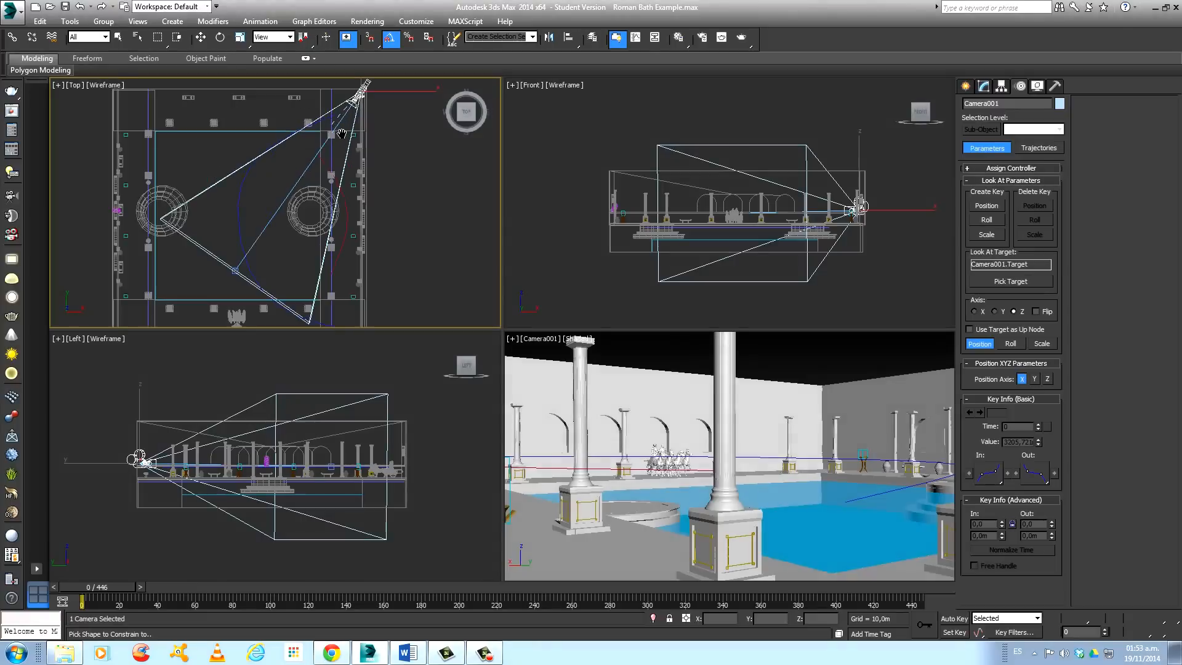
middle_click_drag(319, 111, 323, 115)
scroll(324, 119, "up", 10)
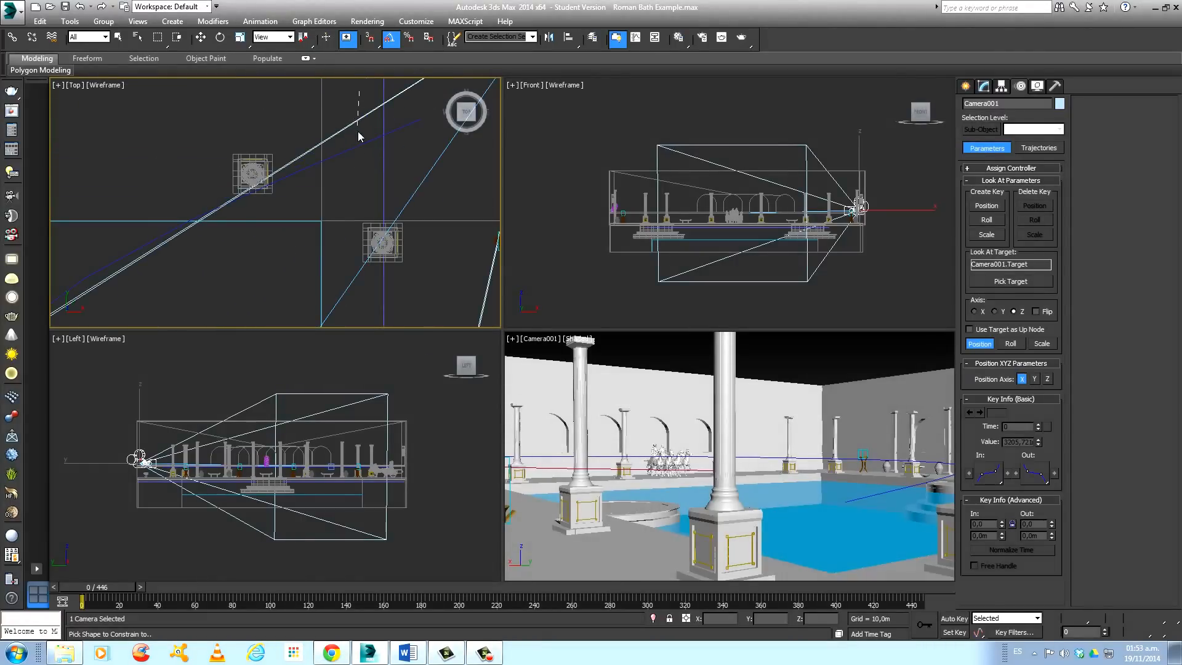
scroll(383, 159, "down", 5)
scroll(393, 178, "down", 2)
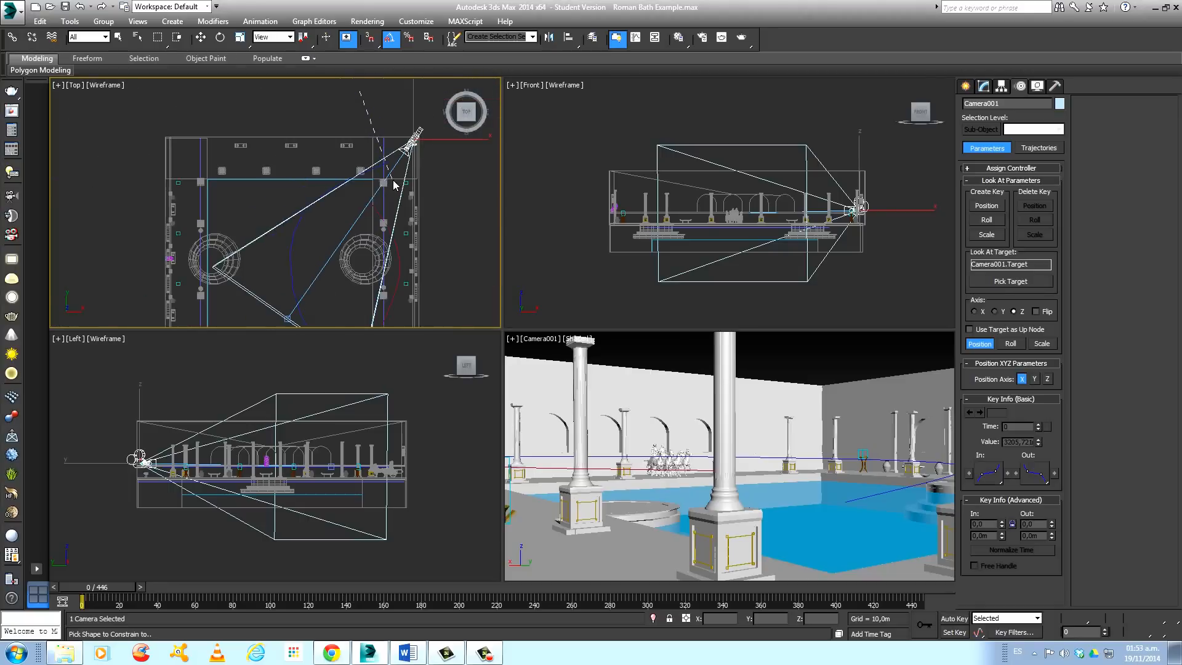
scroll(376, 163, "up", 8)
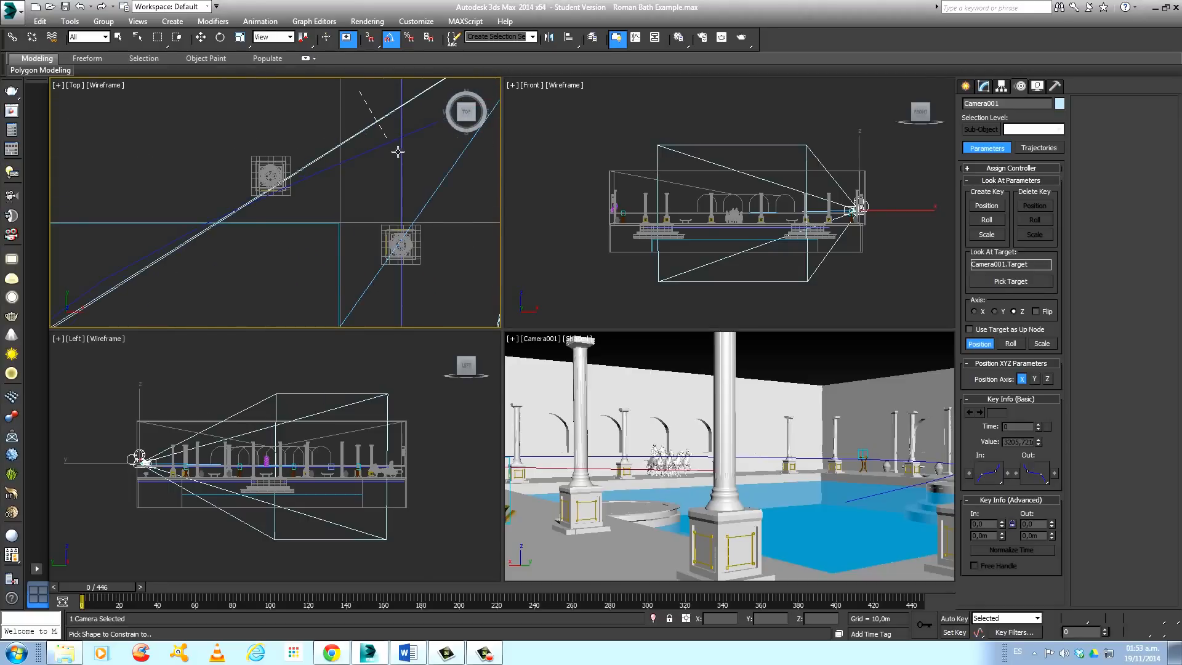
left_click(444, 132)
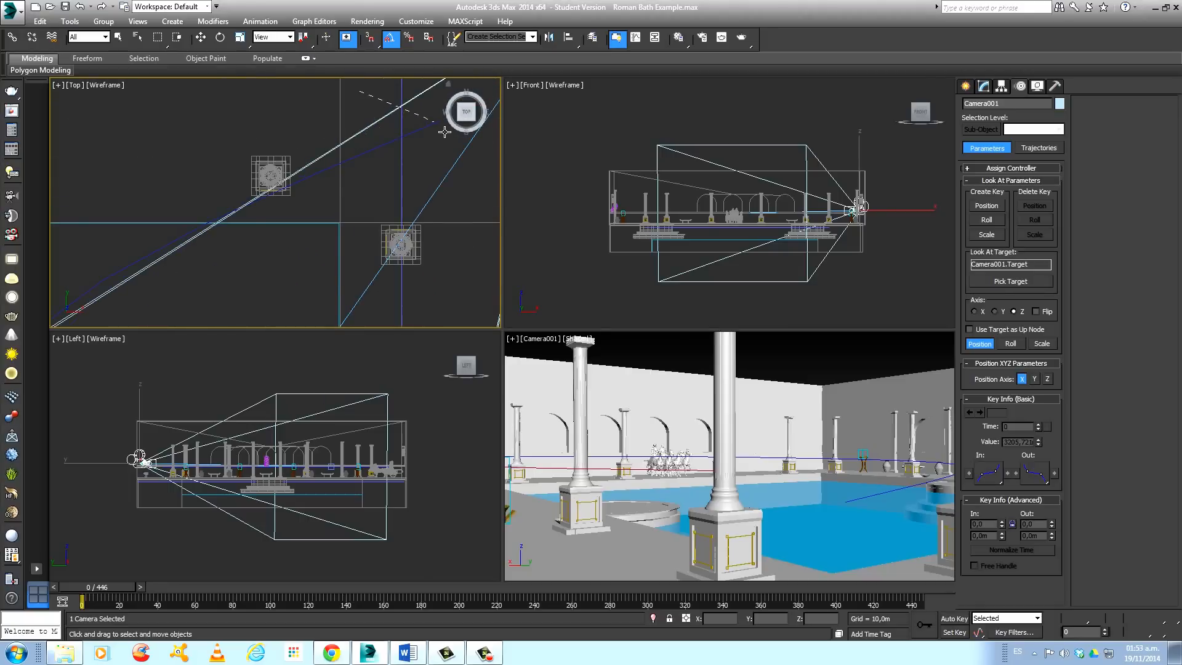
scroll(440, 179, "up", 4)
middle_click_drag(369, 197, 400, 240)
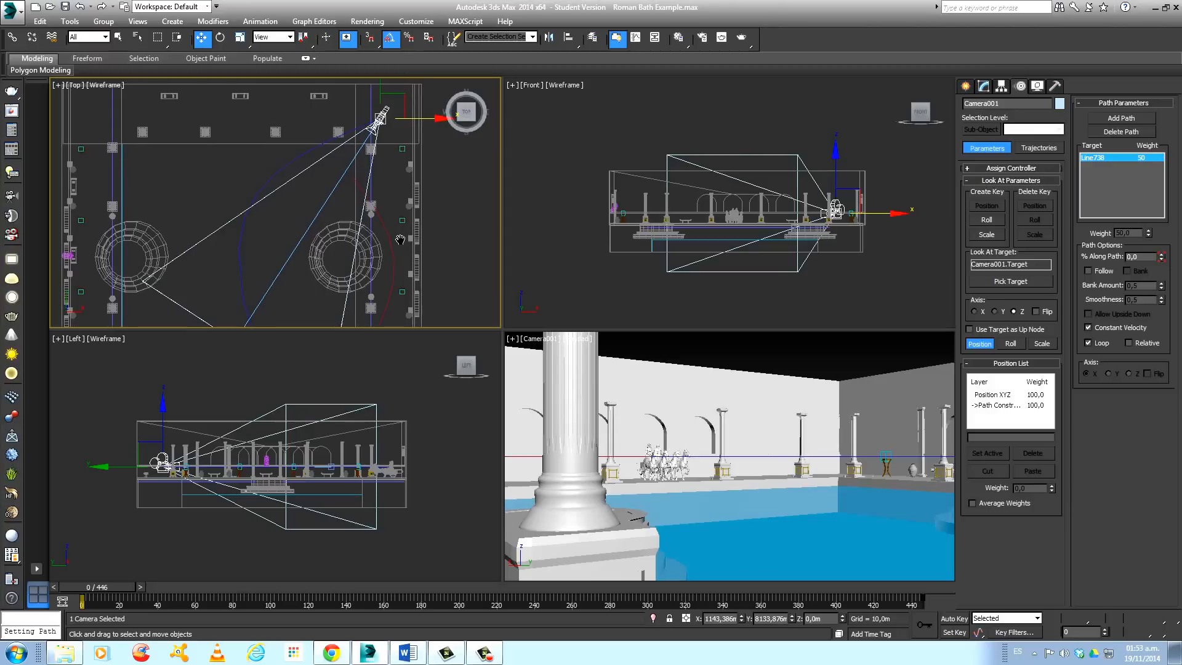
Select Camera001's target and assign it a Path Constraint that follows the short curved line near the right wall
right_click(373, 125)
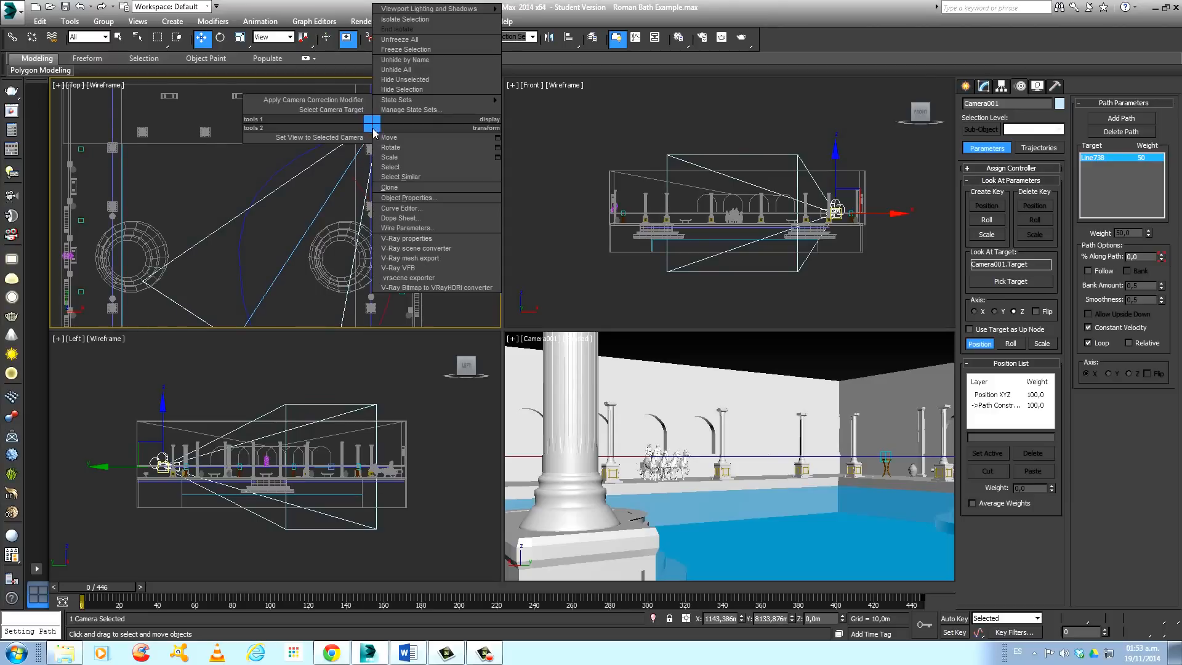
left_click(328, 114)
middle_click_drag(346, 265, 366, 219)
scroll(336, 194, "down", 3)
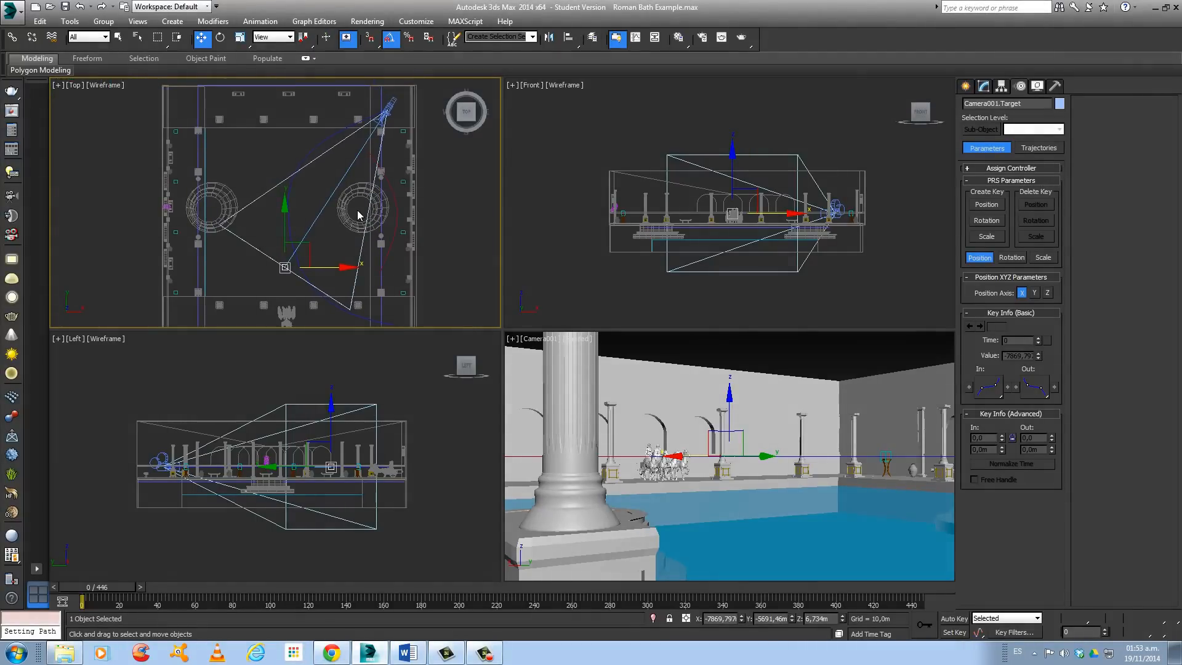
left_click(260, 21)
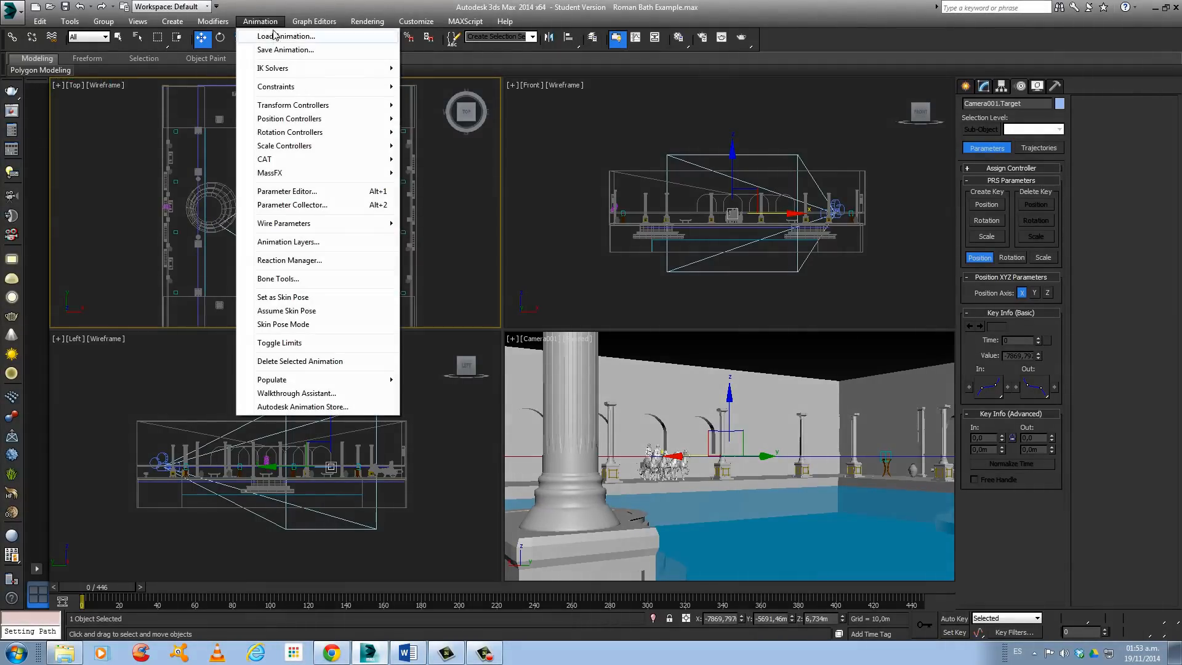
mouse_move(297, 87)
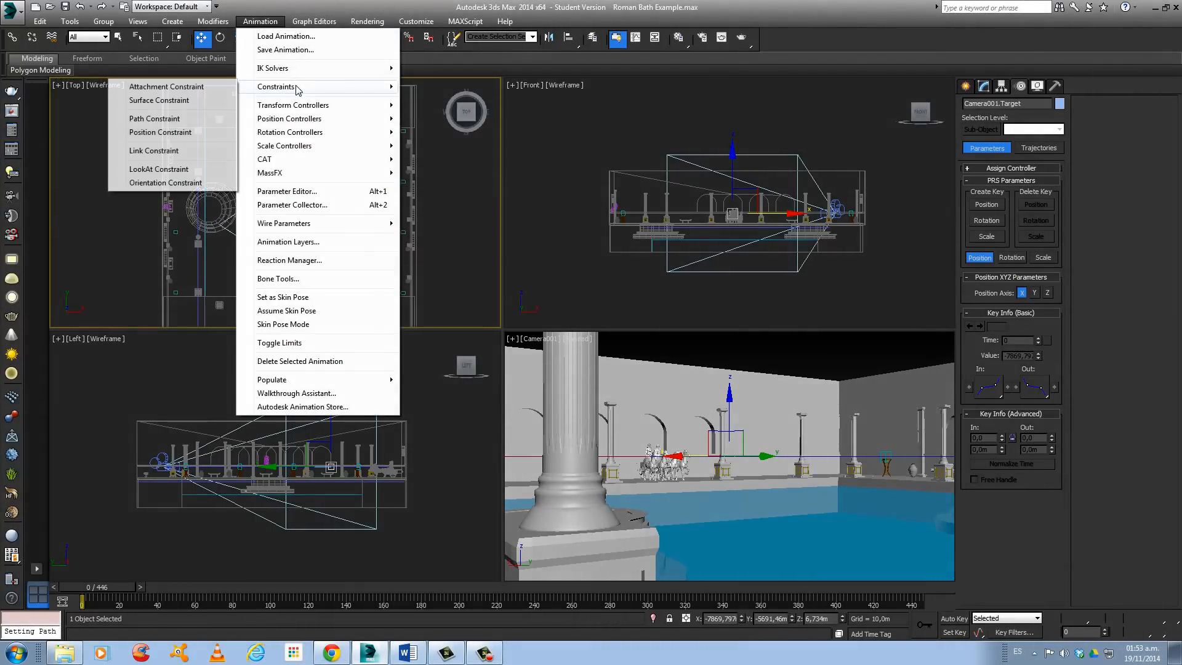
left_click(177, 118)
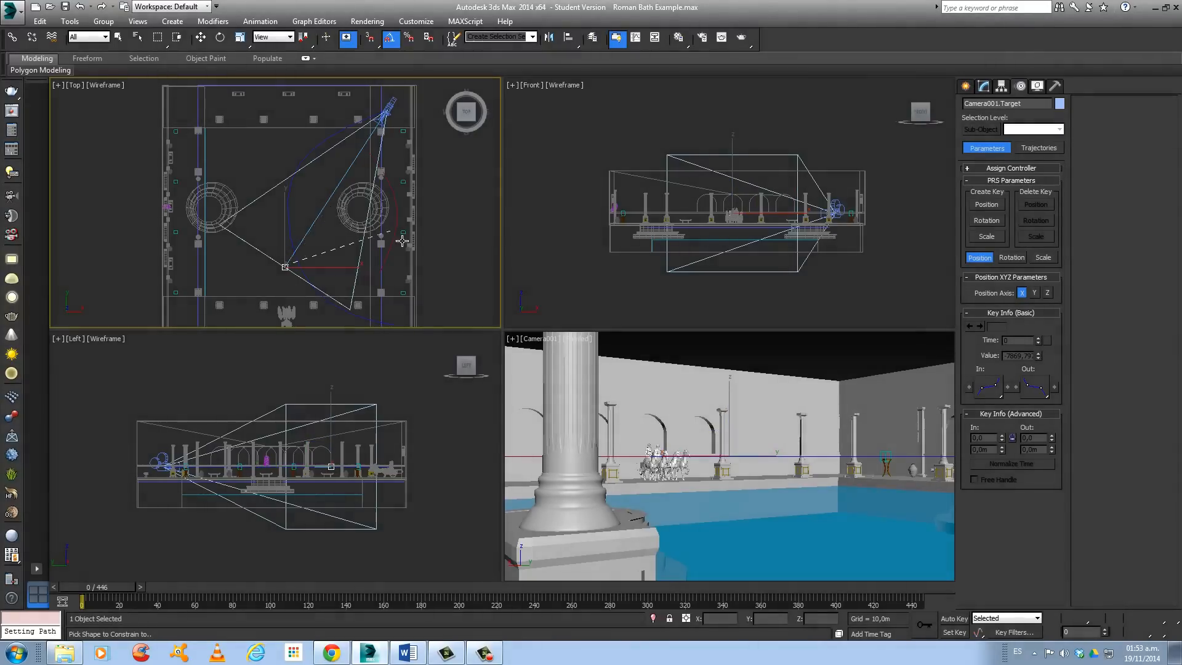
scroll(402, 241, "up", 5)
scroll(394, 271, "down", 2)
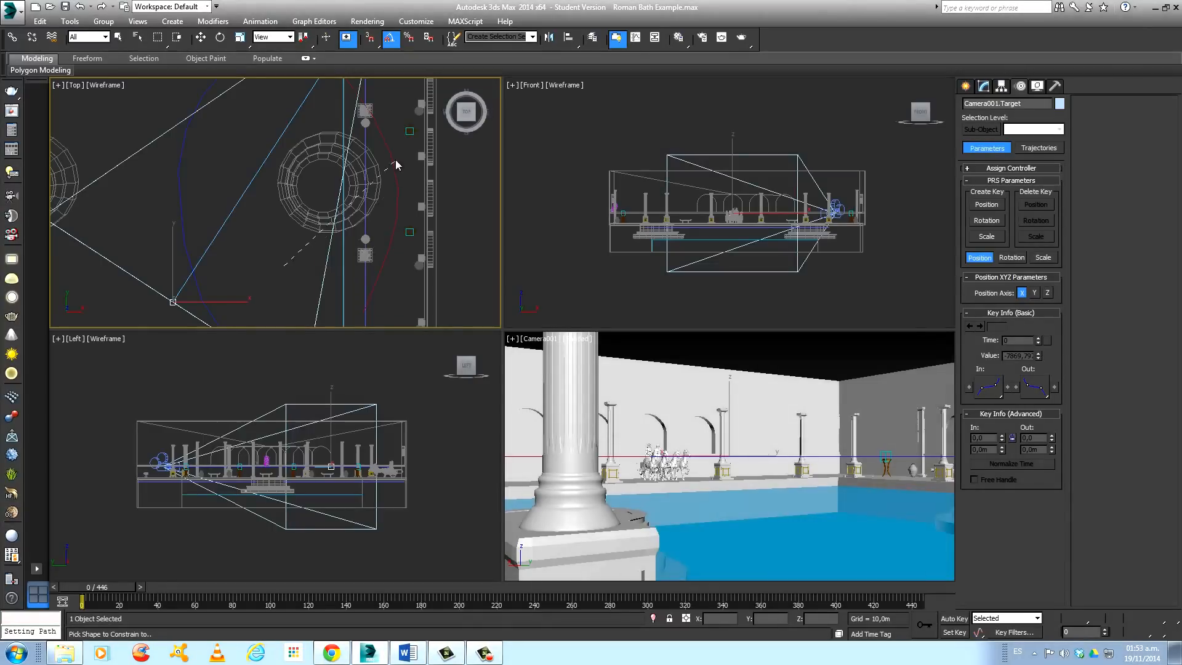
middle_click_drag(398, 165, 440, 285)
scroll(409, 234, "up", 4)
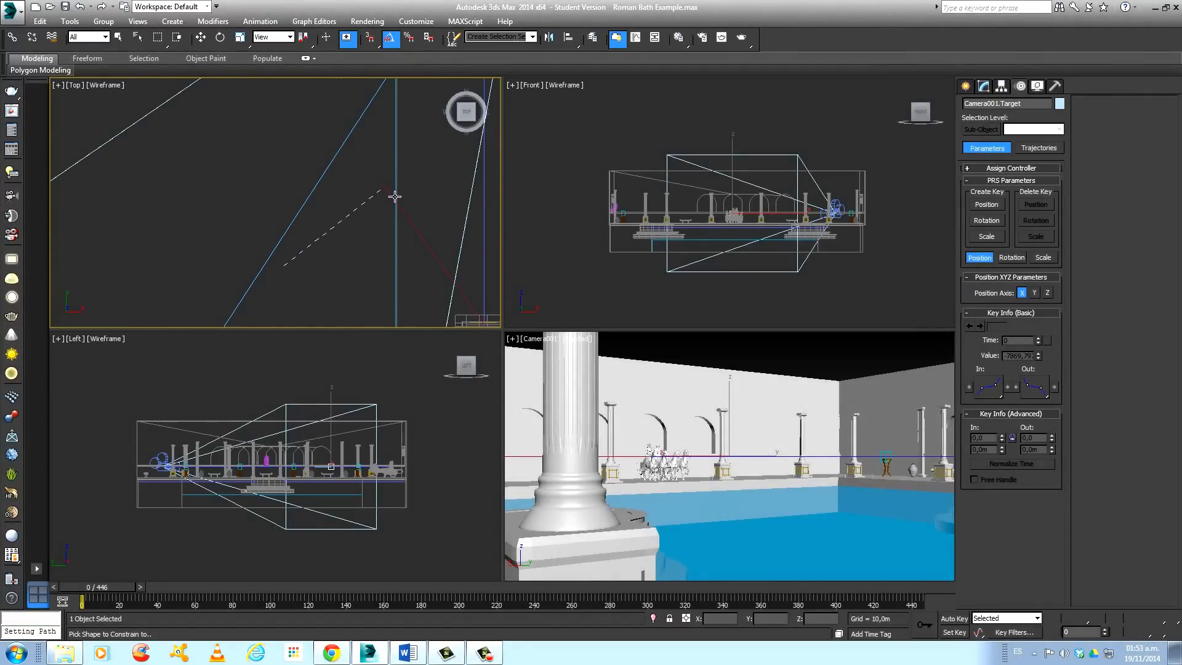
left_click(395, 196)
scroll(430, 217, "down", 3)
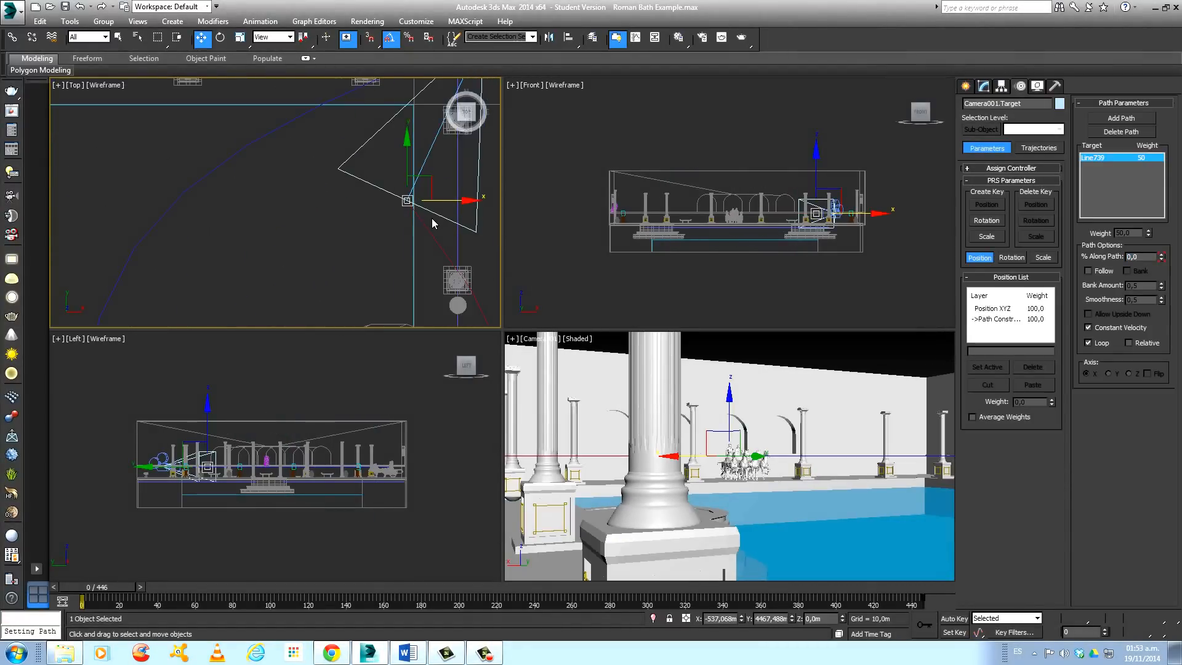
scroll(434, 231, "down", 3)
middle_click_drag(436, 235, 371, 213)
Scrub the timeline through frames 27 and 201 to preview the camera's movement, and return to frame 0
left_click_drag(106, 587, 154, 587)
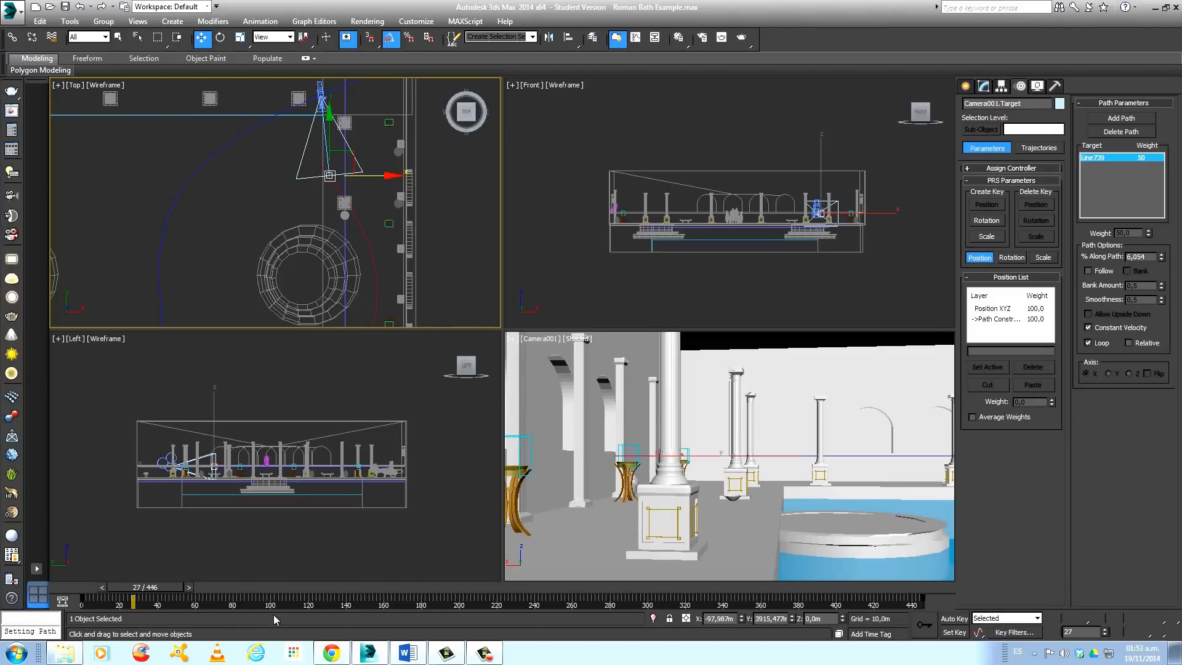
left_click_drag(149, 585, 479, 566)
middle_click_drag(366, 228, 340, 156)
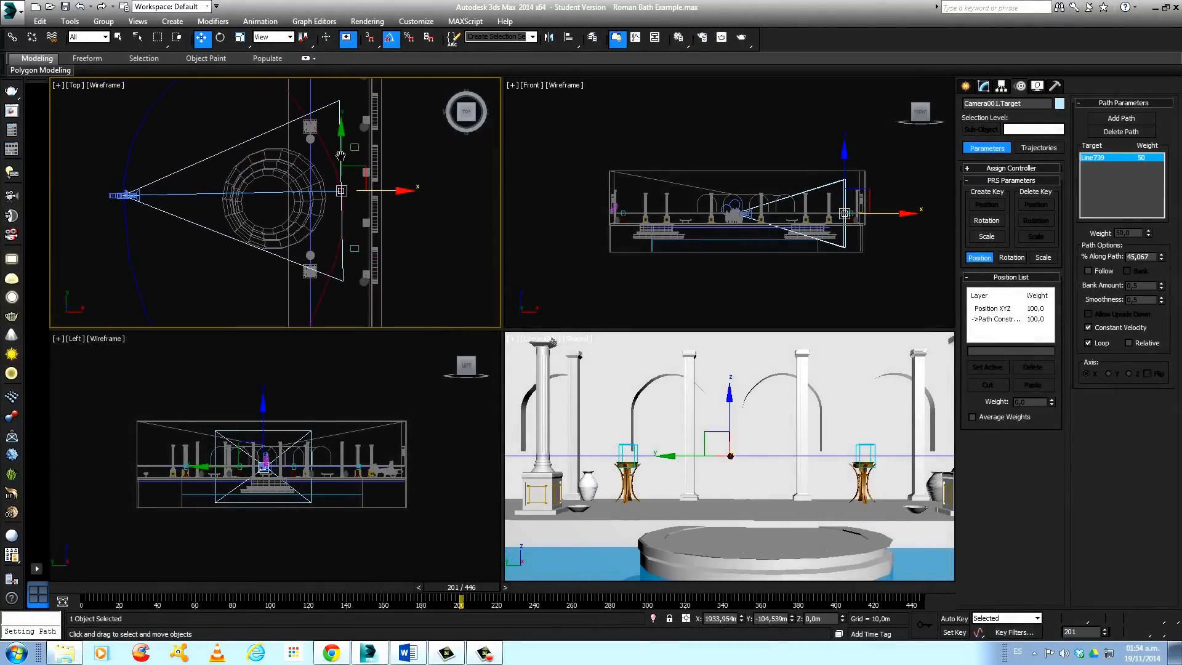
left_click_drag(423, 579, 2, 604)
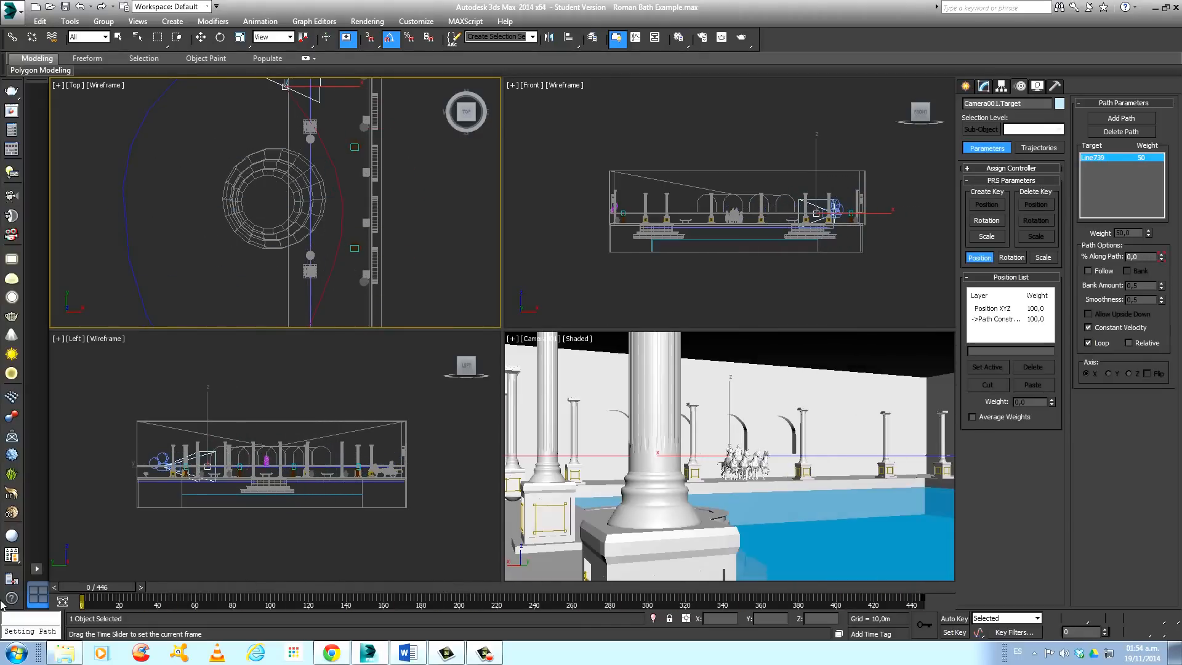
Shift all three vertices of the C-shaped arc slightly toward the right wall in the Top view, and select its middle vertex
key("w")
scroll(344, 201, "down", 4)
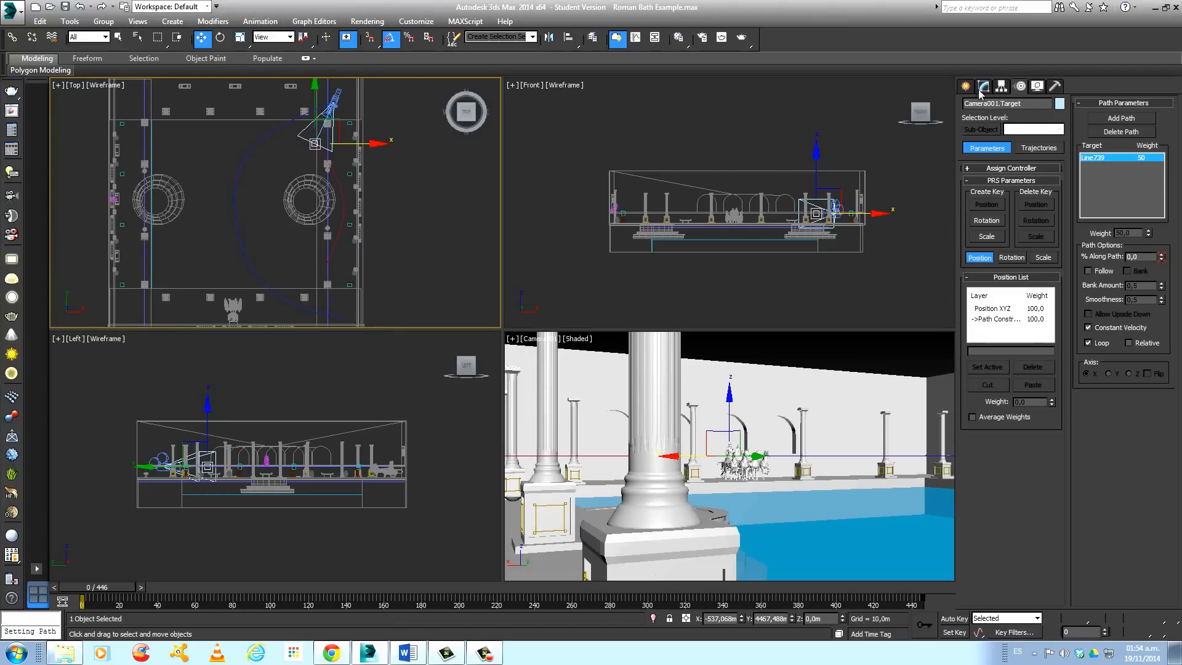
left_click(248, 161)
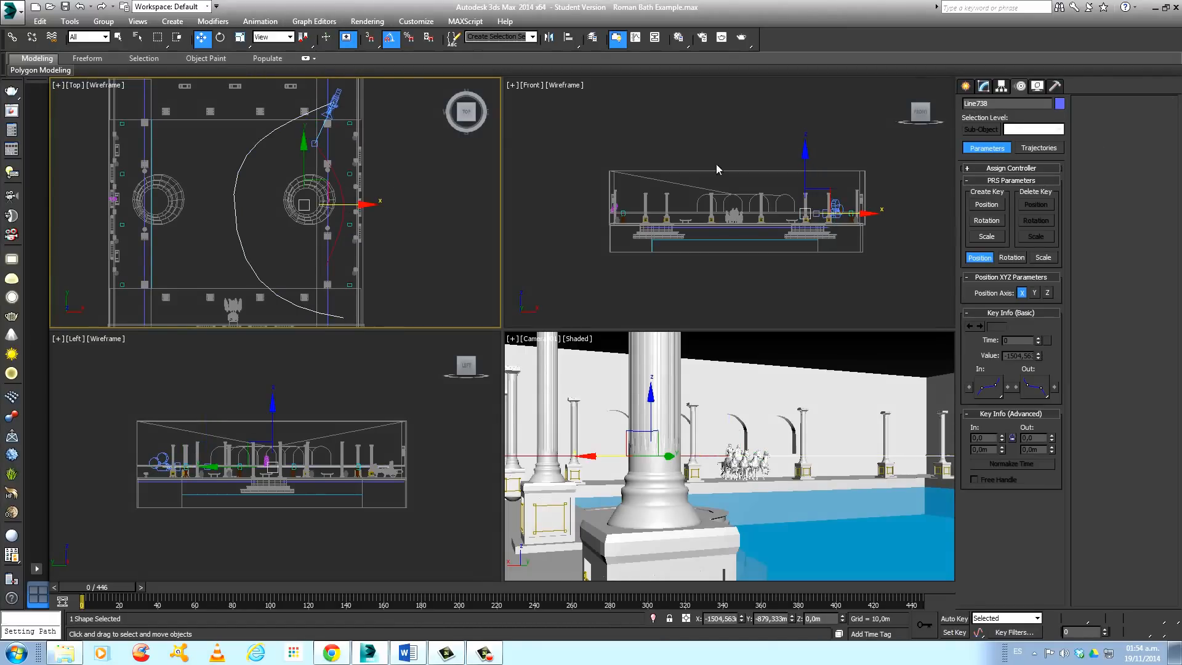
left_click(982, 86)
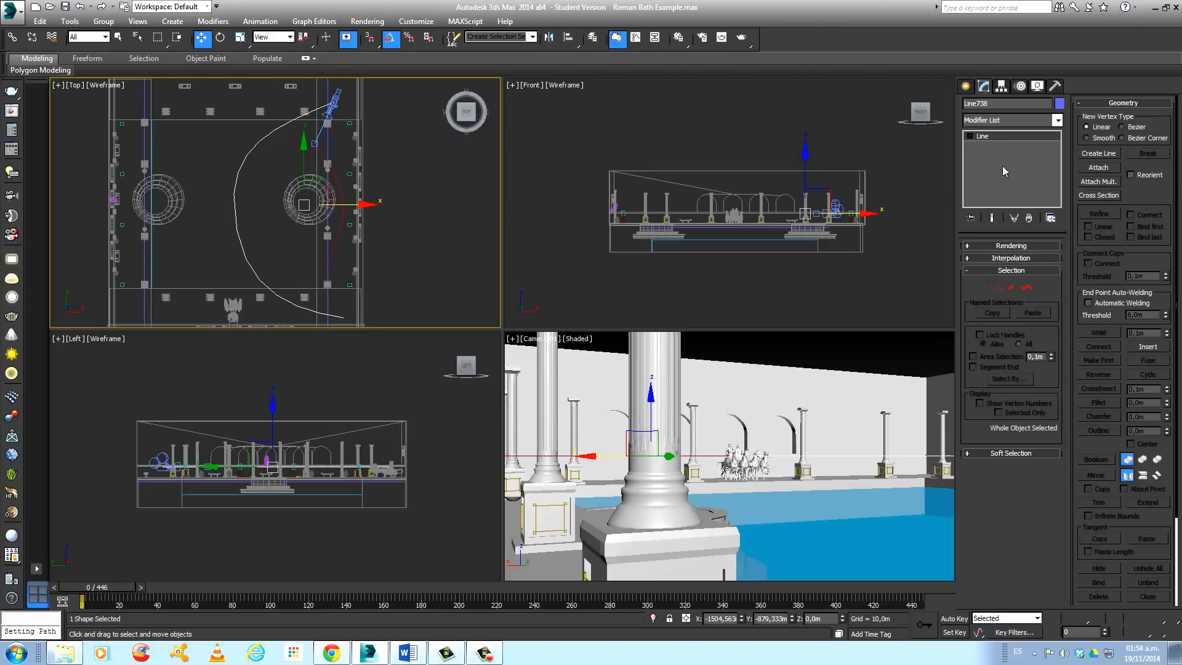
left_click(997, 287)
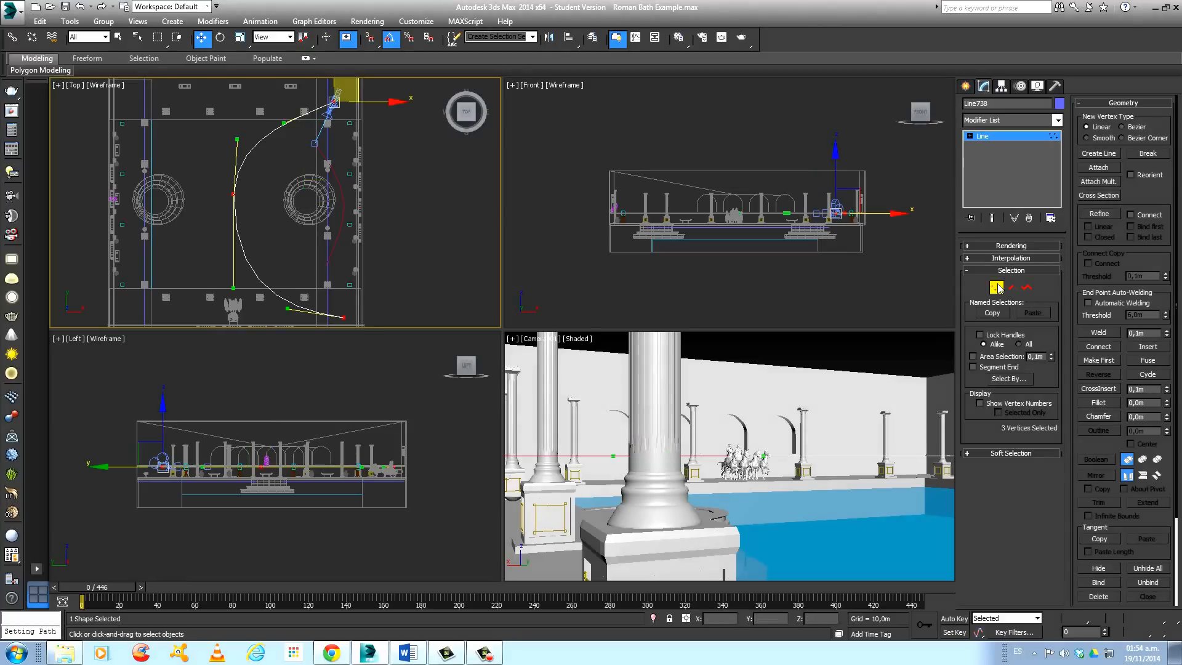
left_click(234, 194)
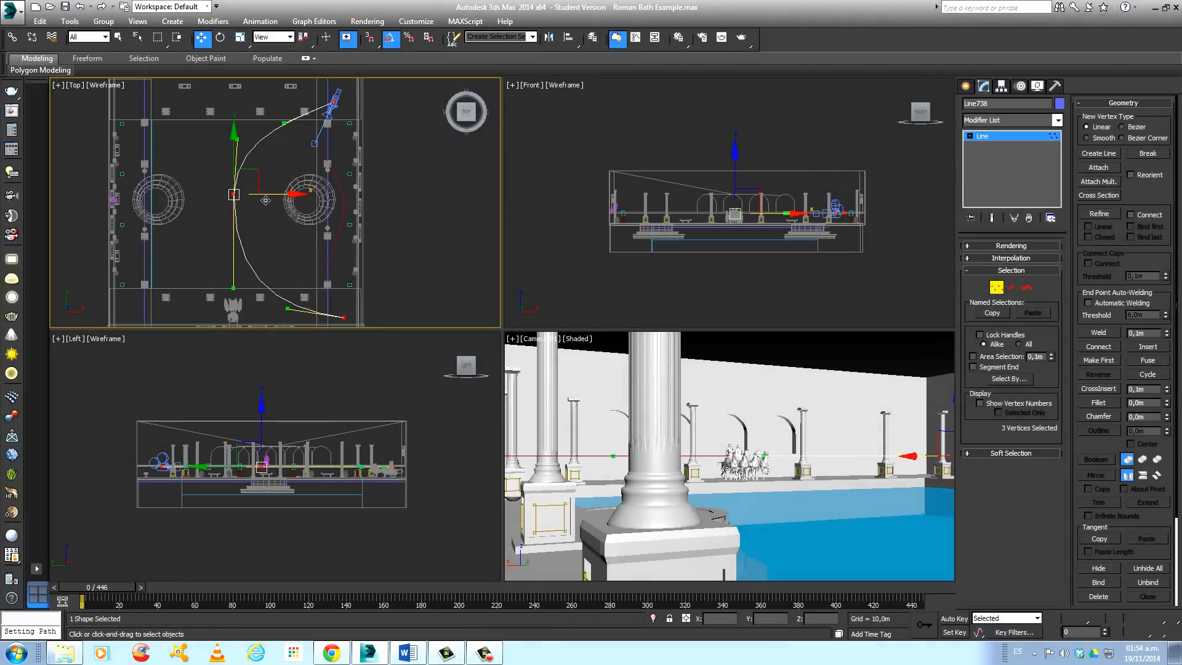
mouse_move(242, 184)
left_mouse_down()
mouse_move(257, 183)
mouse_move(258, 205)
mouse_move(249, 183)
left_mouse_up()
left_click(248, 191)
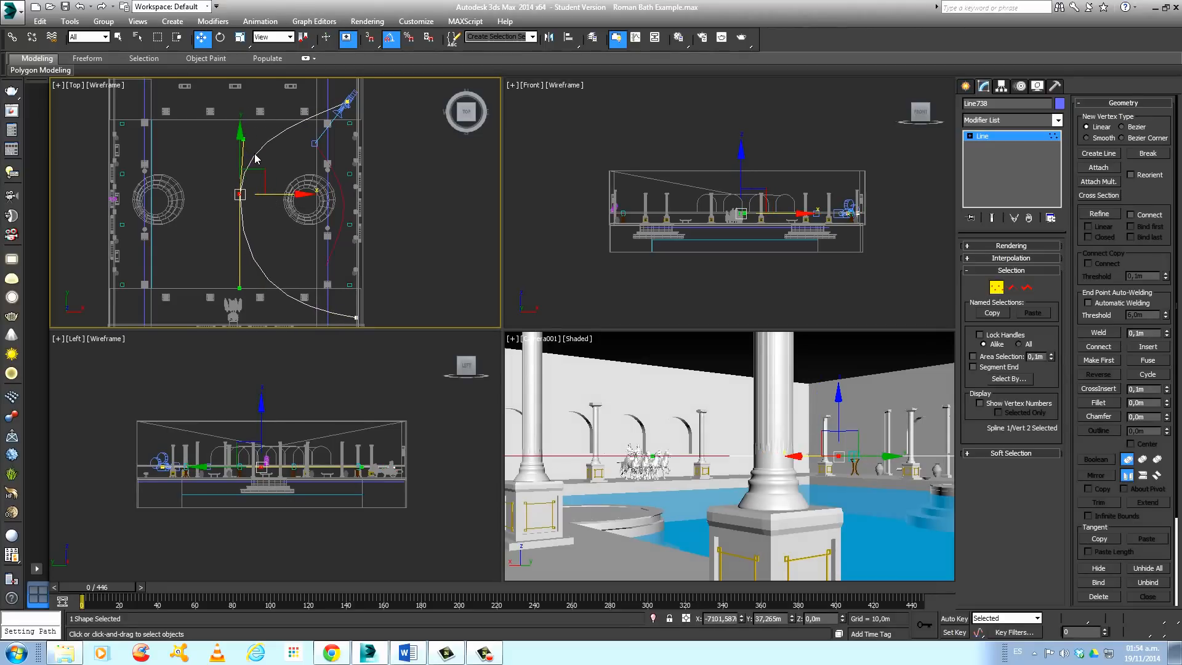
Adjust the position of the whole C-shaped arc in the Top view and select the short curved line near the right wall
left_click(966, 87)
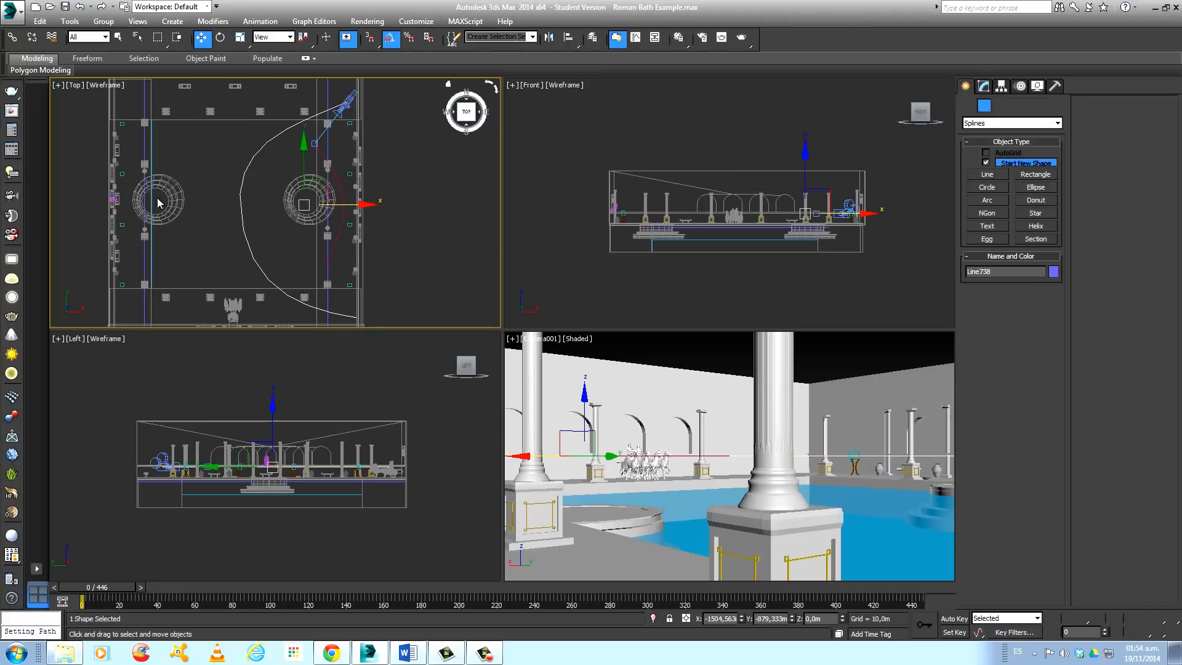
mouse_move(372, 211)
left_mouse_down()
mouse_move(355, 213)
mouse_move(384, 229)
left_mouse_up()
left_click(350, 200)
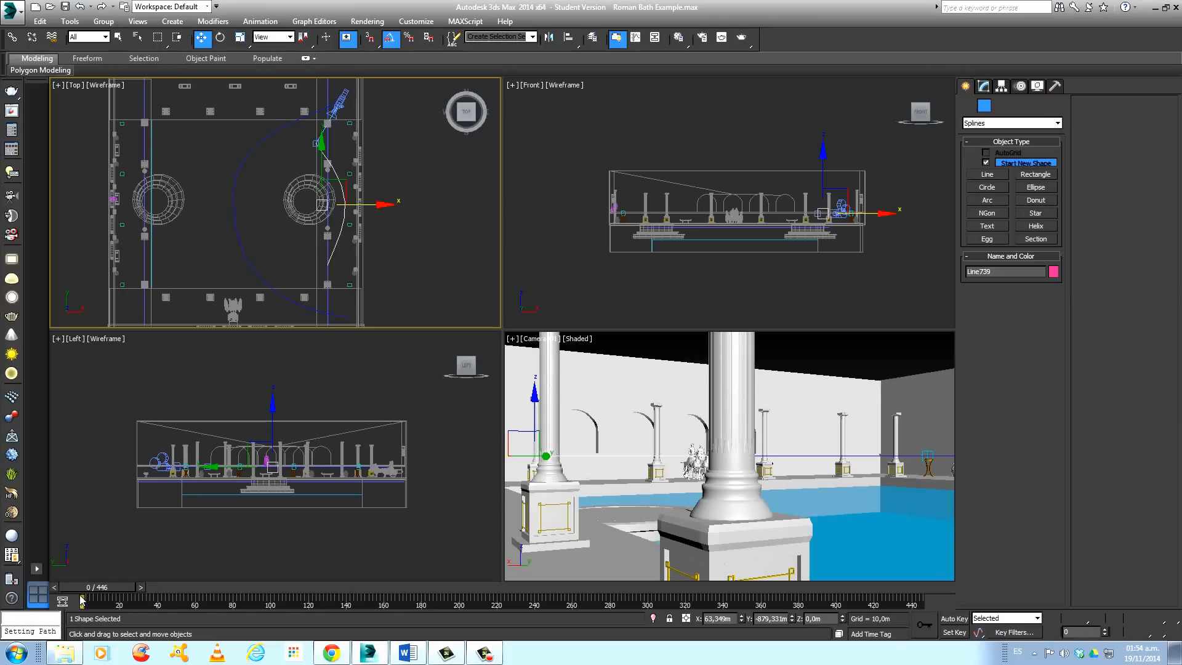
Play the animation from frame 0 in the camera view to check the movement, and stop it at frame 107
left_click_drag(89, 593, 29, 567)
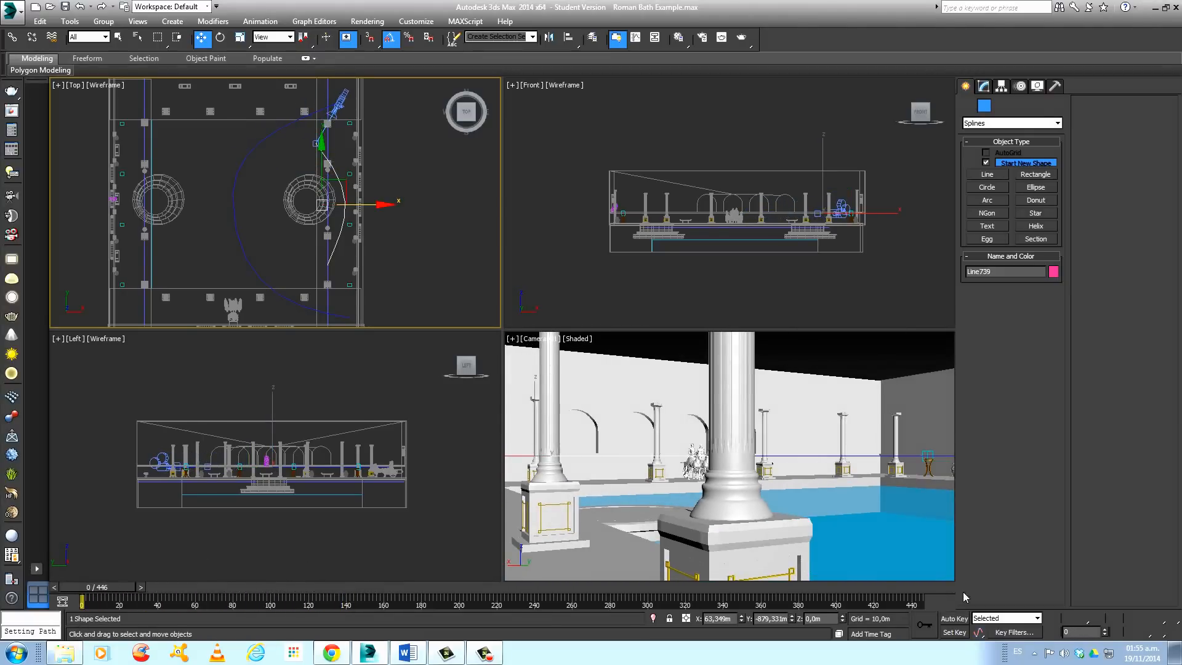
left_click(1084, 620)
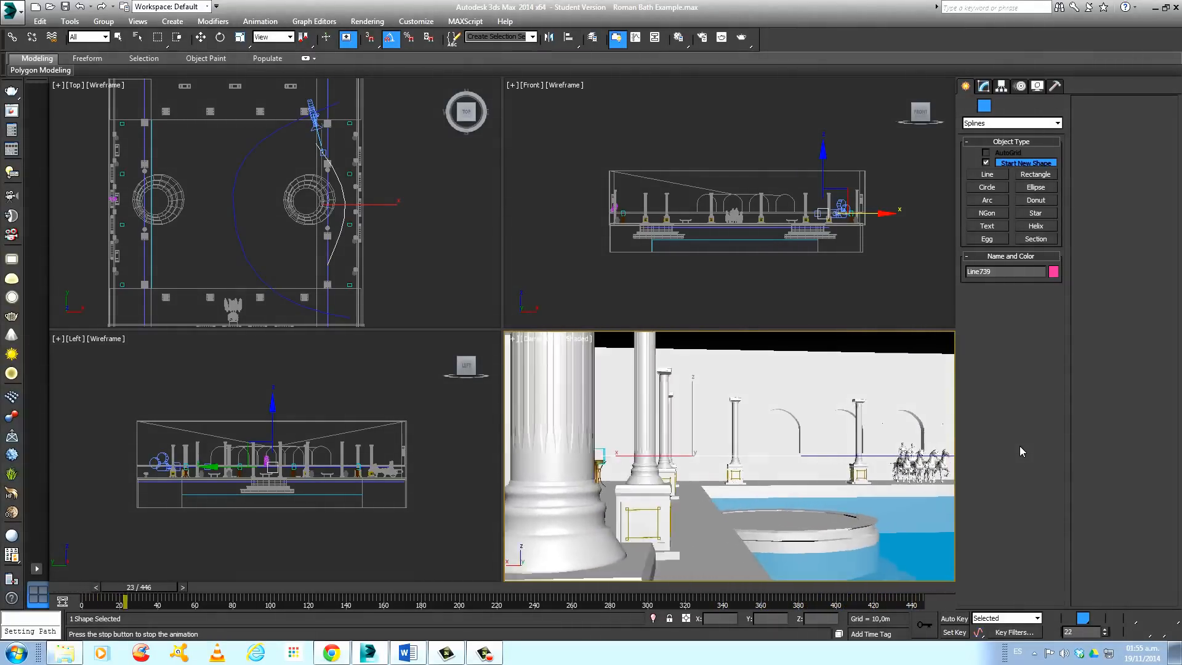
left_click(1081, 619)
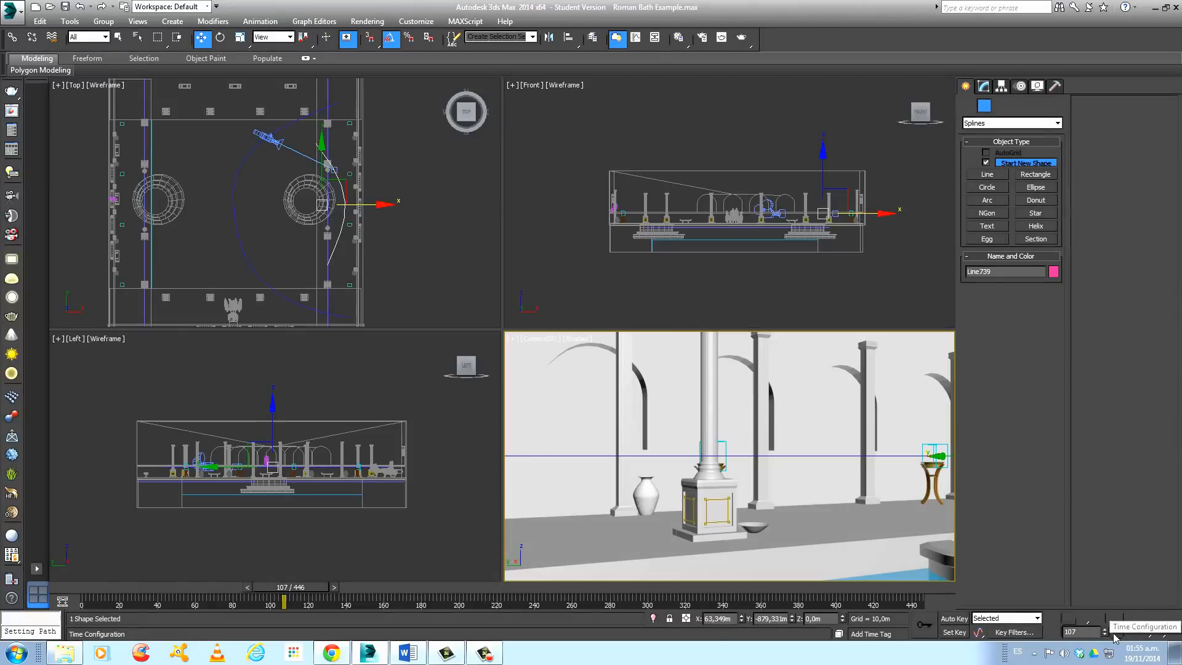
Configure the animation timing with a playback speed of 1/4x and an end time of 150 frames
left_click(1115, 636)
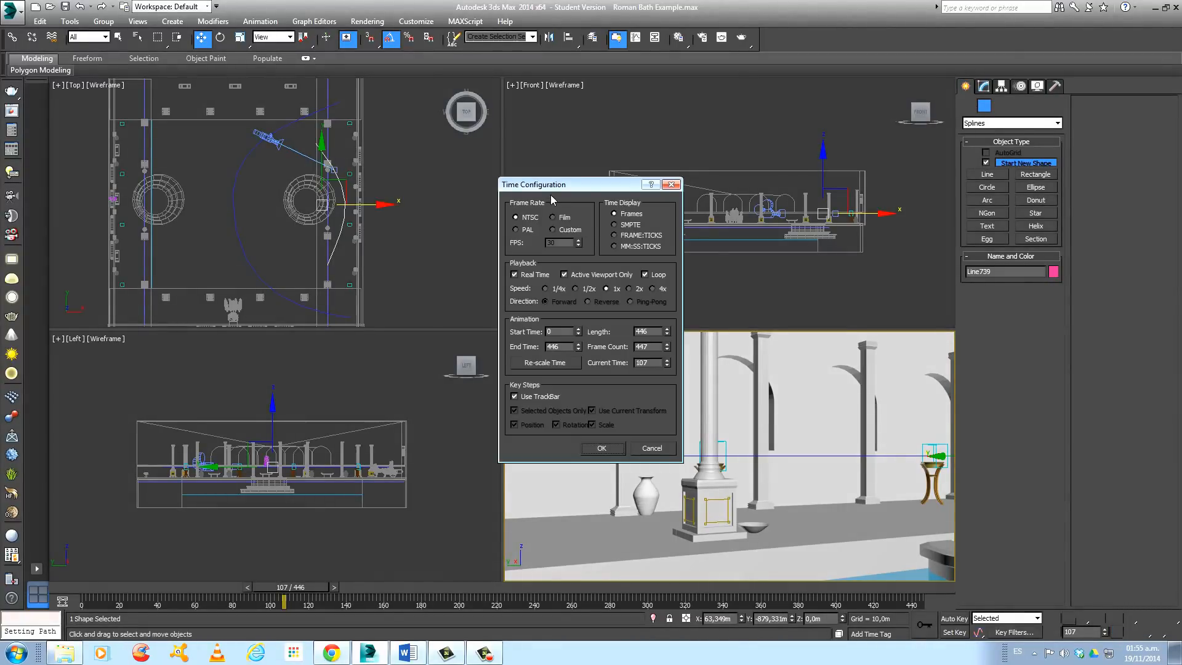
left_click_drag(560, 189, 649, 175)
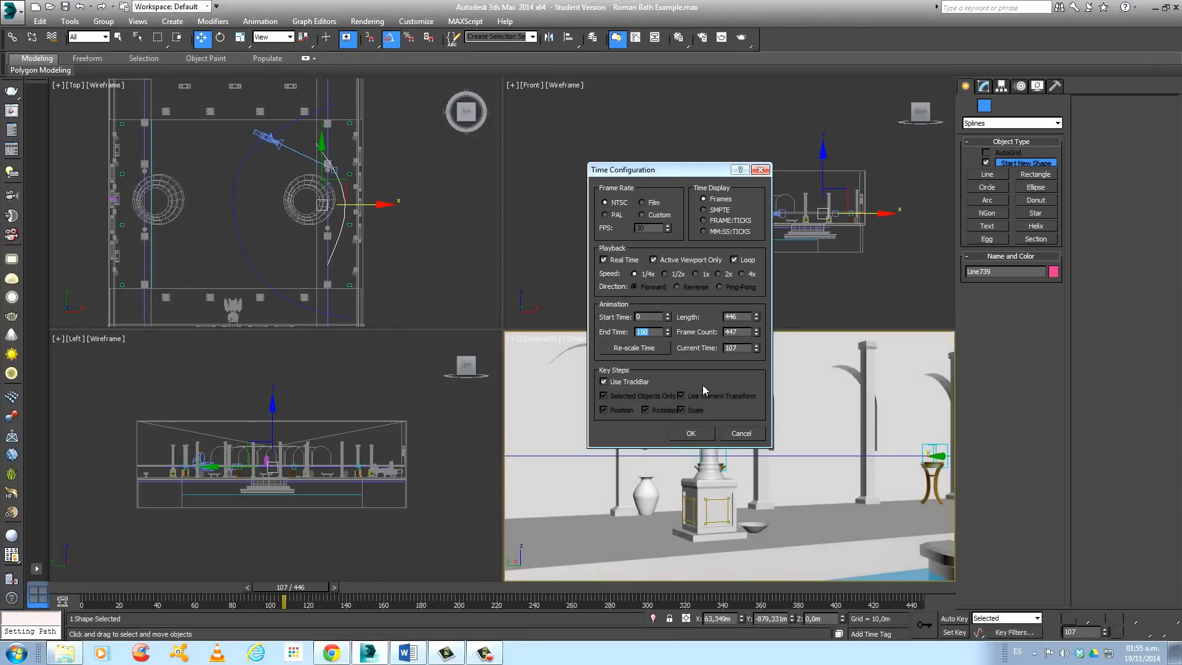
left_click(710, 433)
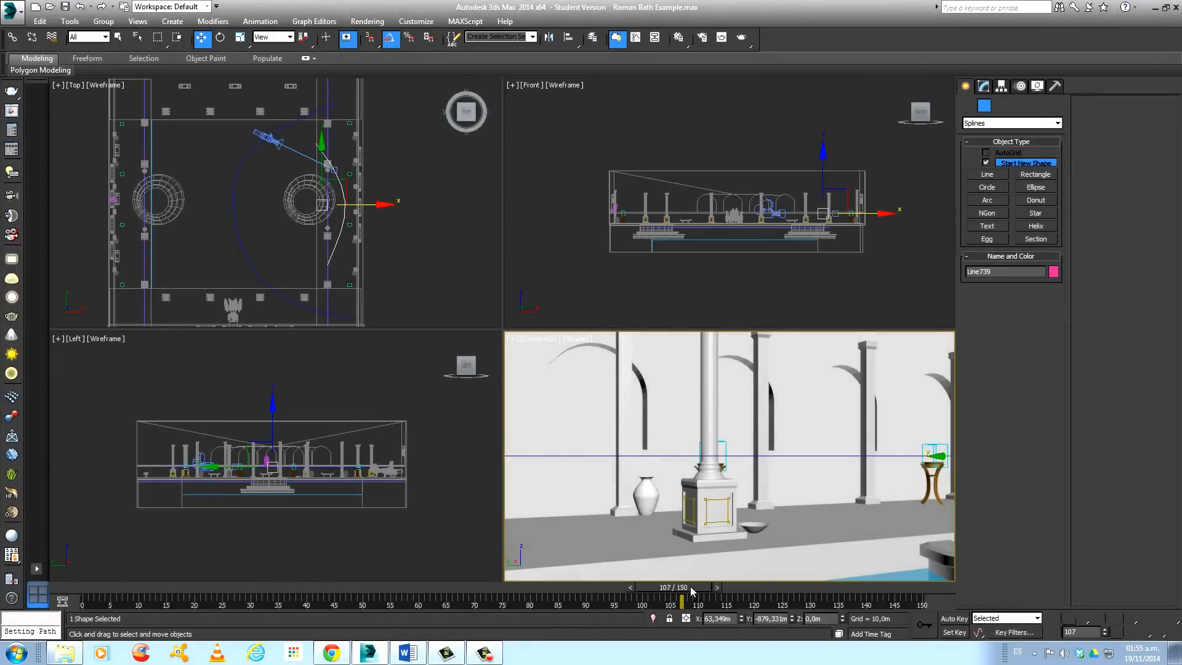
Play the animation from frame 0 in the camera view to review the camera movement, and stop it at frame 87
left_click_drag(690, 586, 114, 586)
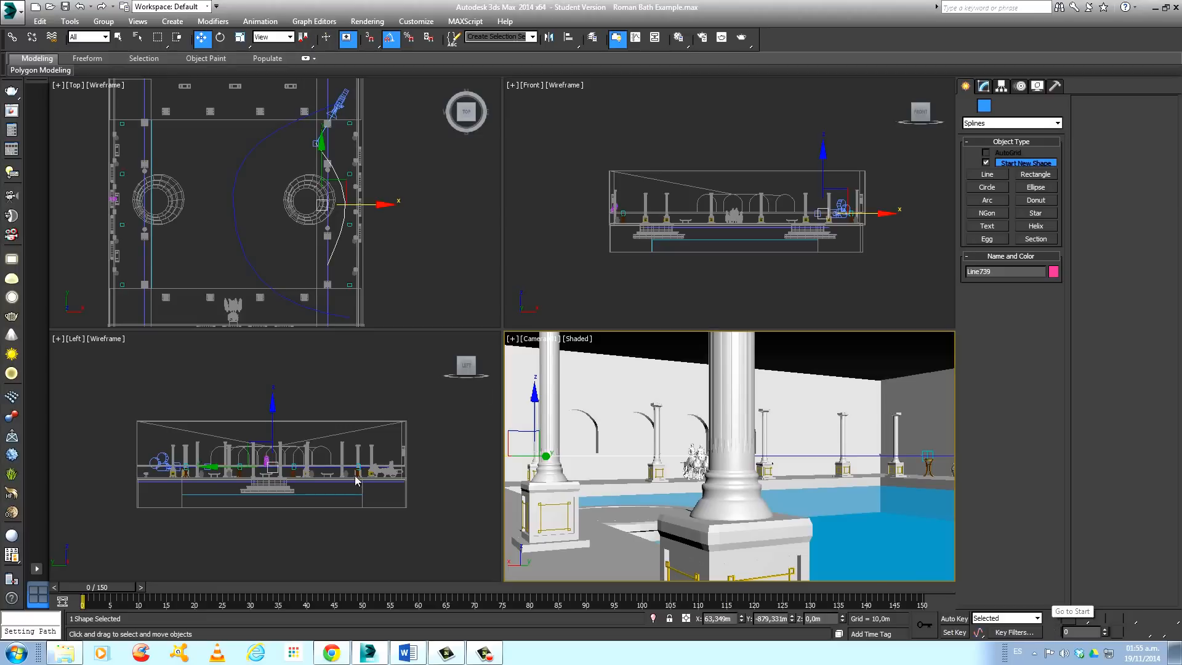
left_click(348, 110)
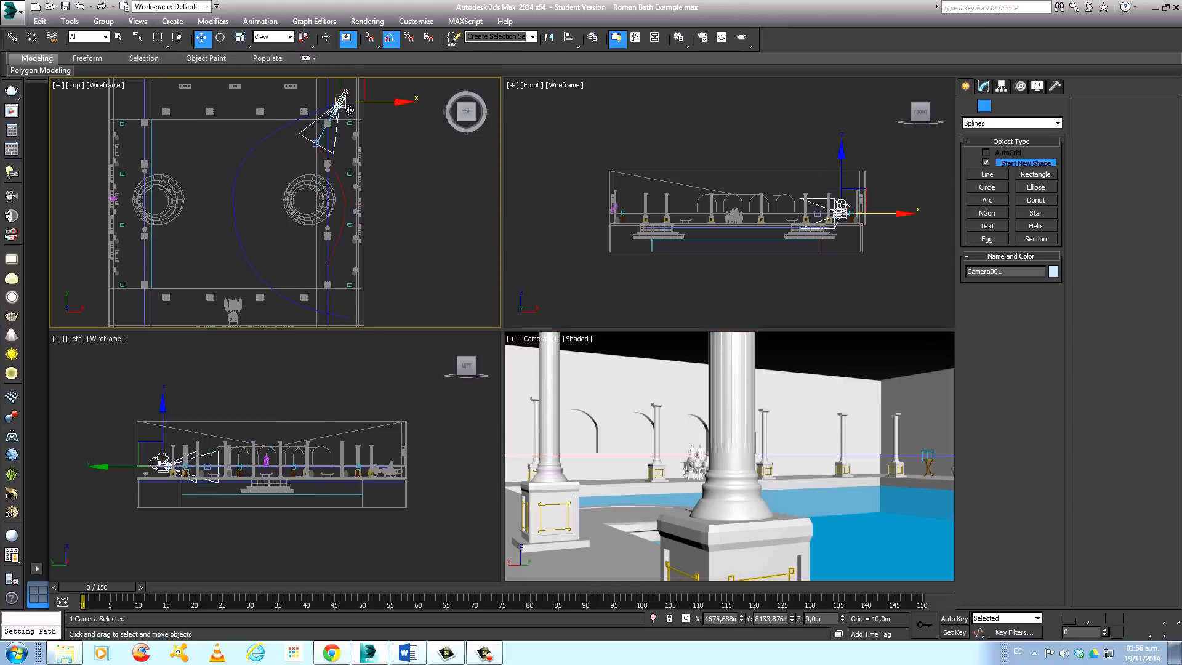
left_click_drag(119, 584, 32, 616)
key("w")
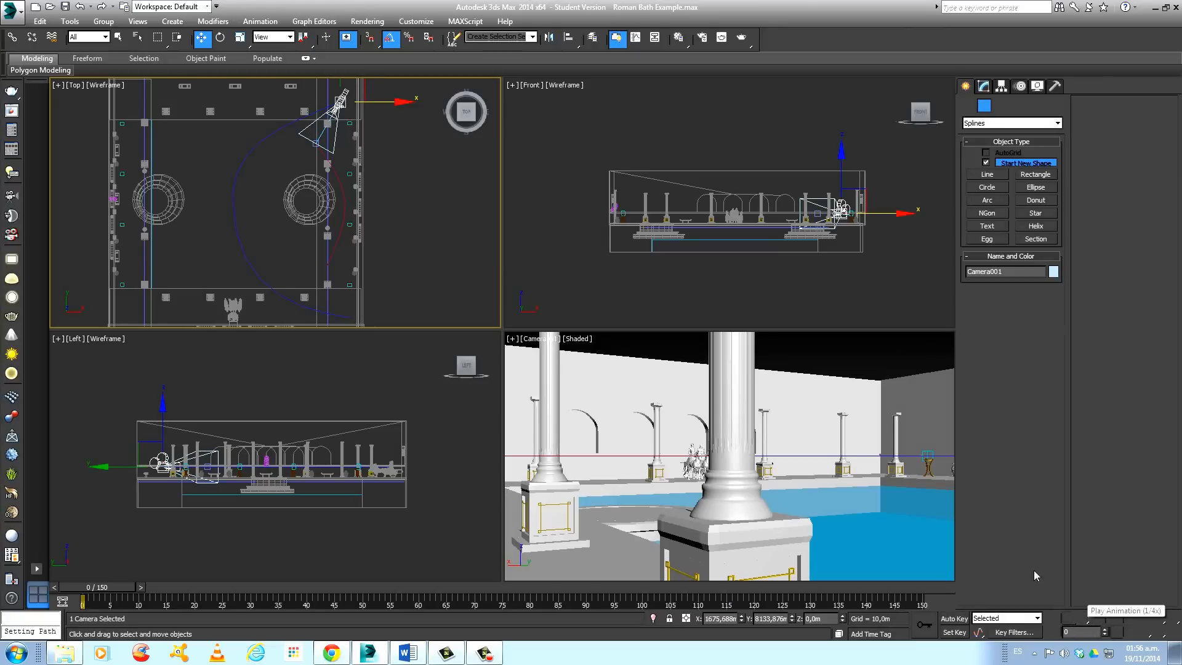
left_click(910, 550)
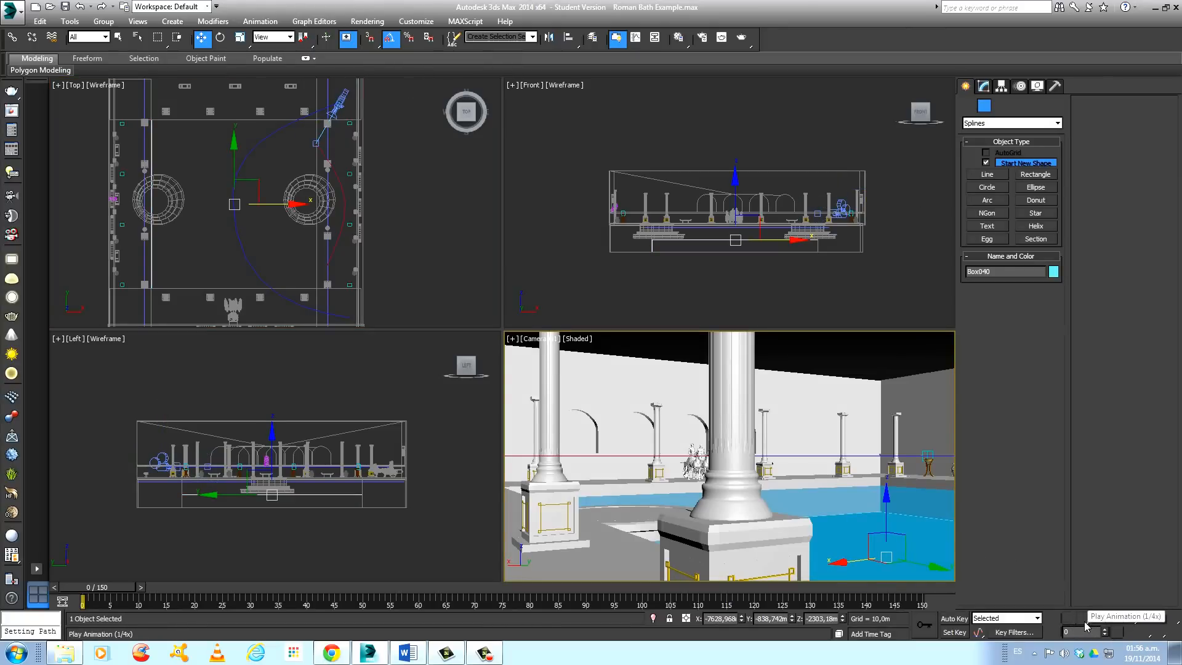
left_click(1084, 624)
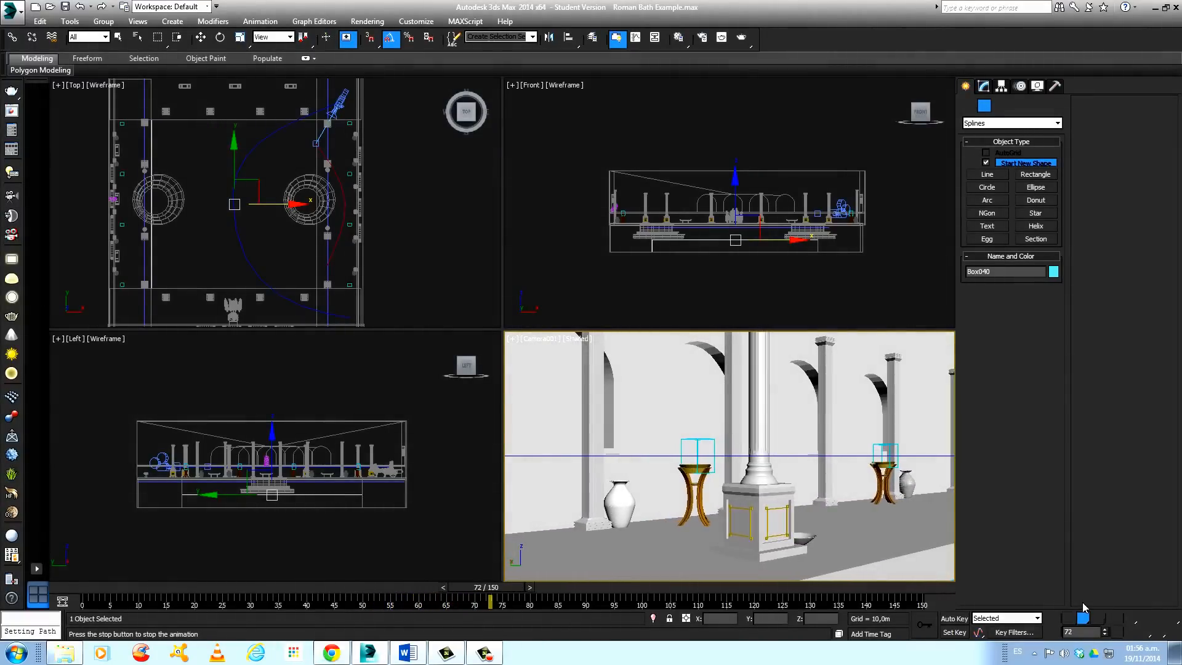
left_click(1083, 618)
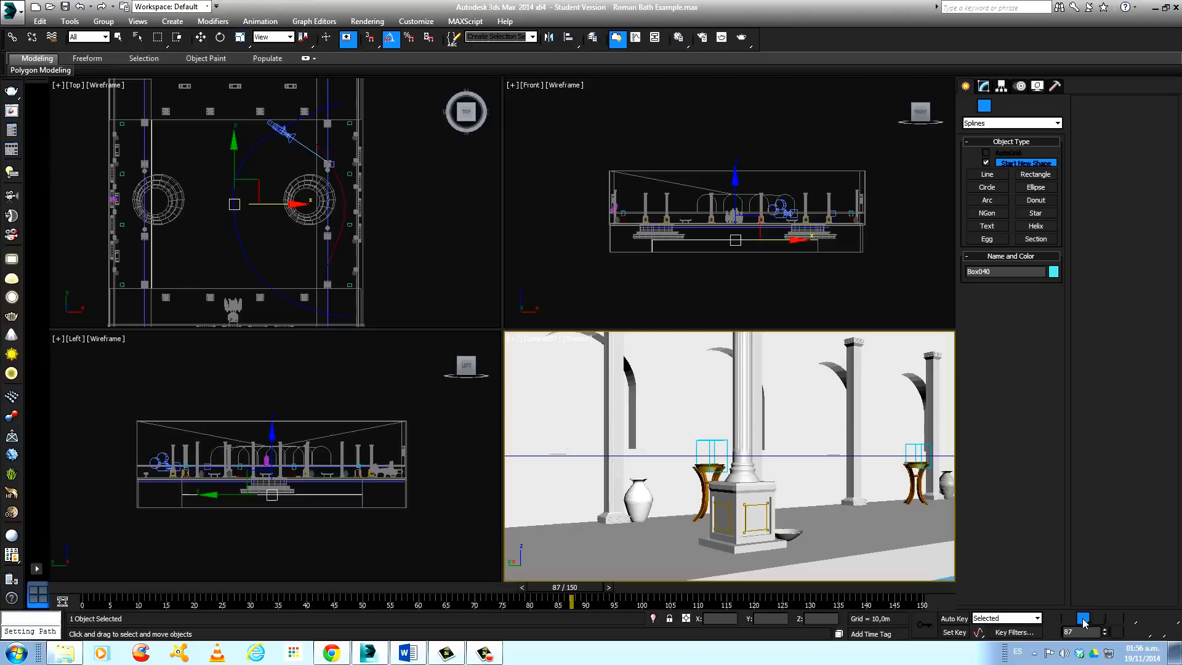
Move the short curve to about X -2803 m and the C-shaped arc to about X -6909 m in the Top view
left_click(353, 223)
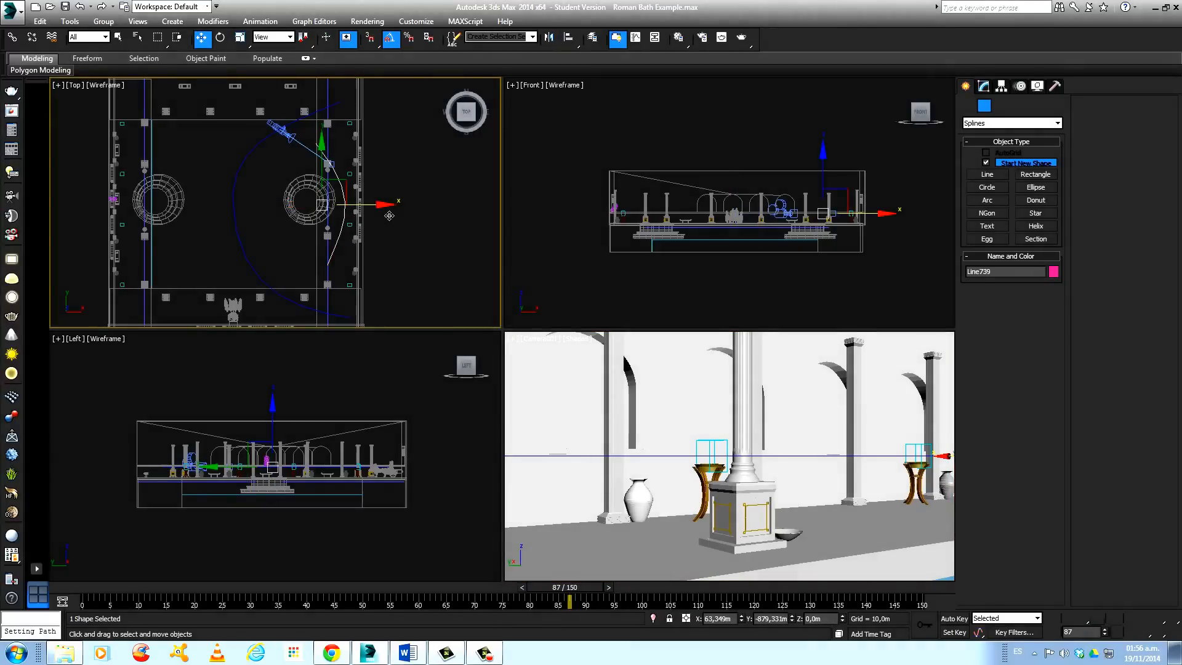
left_click_drag(389, 216, 357, 214)
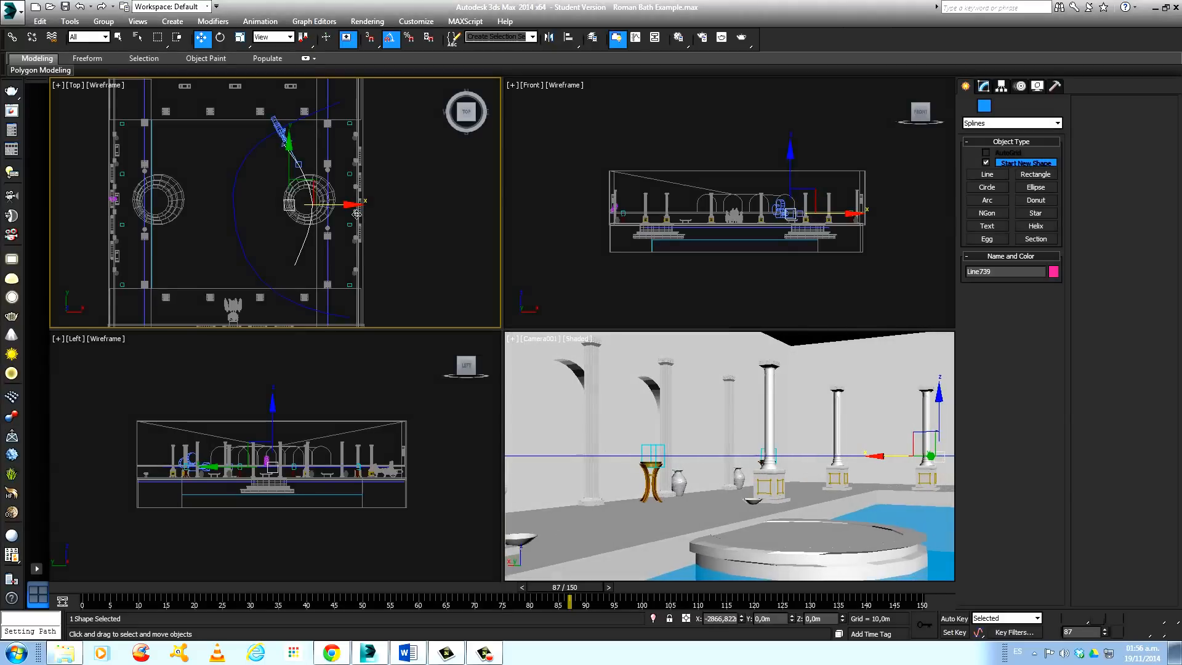
left_click(245, 232)
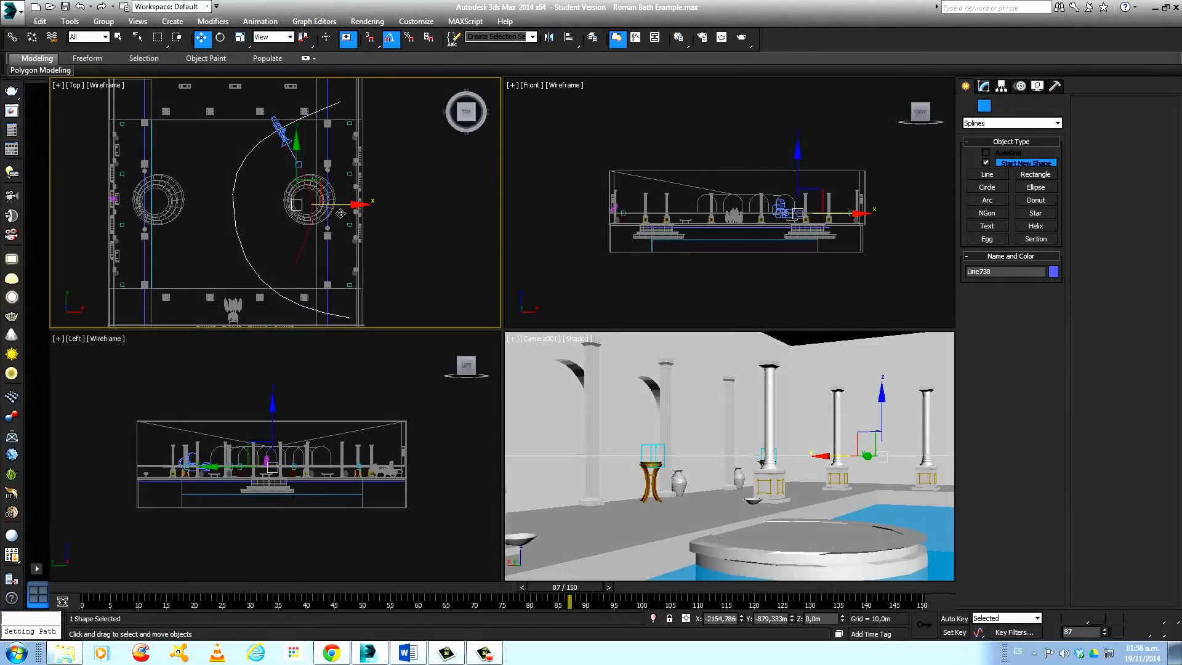
left_click_drag(340, 213, 287, 220)
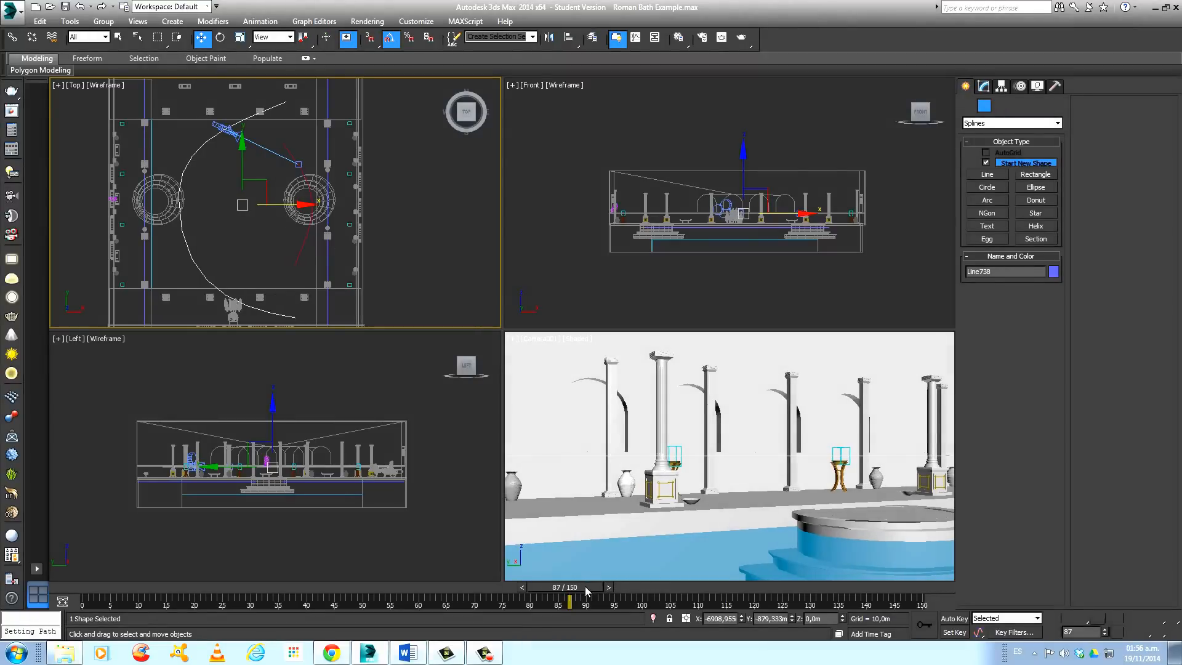
Replay the animation from frame 0 in the camera view to check the shifted paths, and stop it at frame 44
left_click_drag(585, 586, 158, 623)
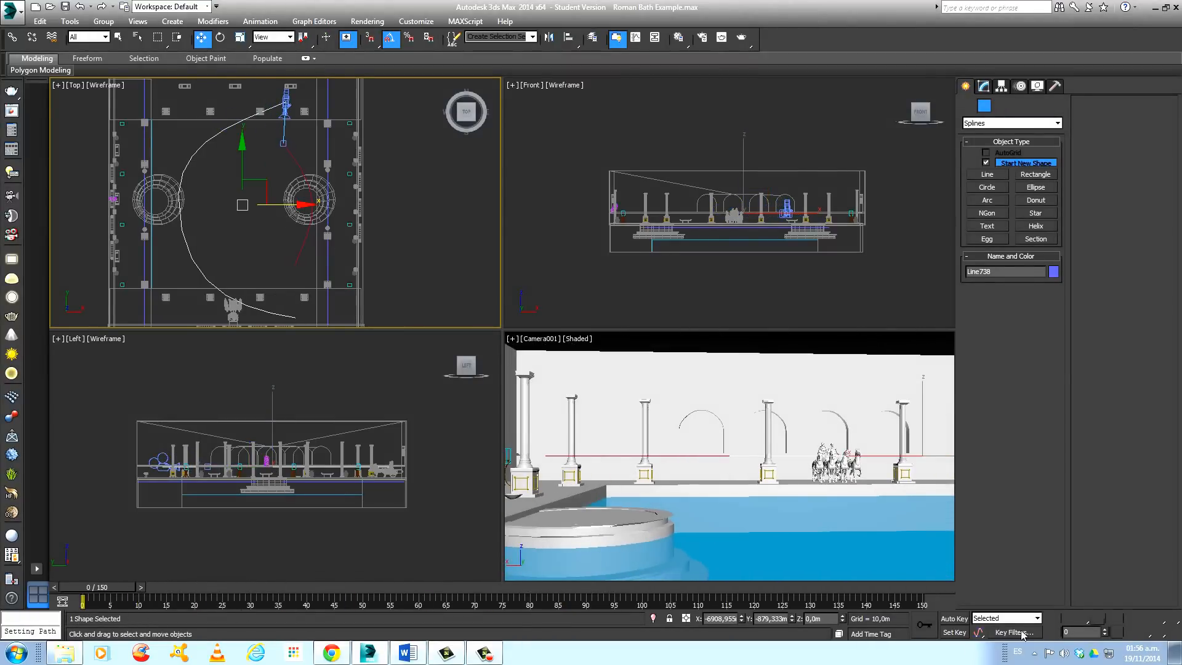
left_click(1085, 623)
left_click(852, 528)
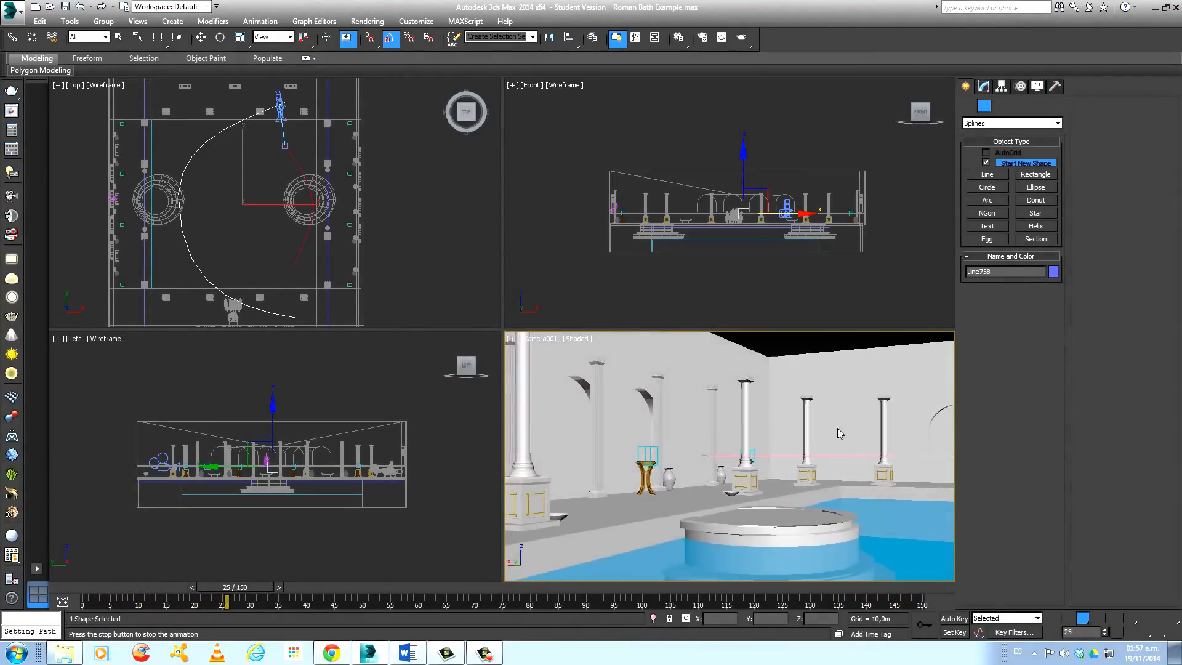
left_click(1083, 618)
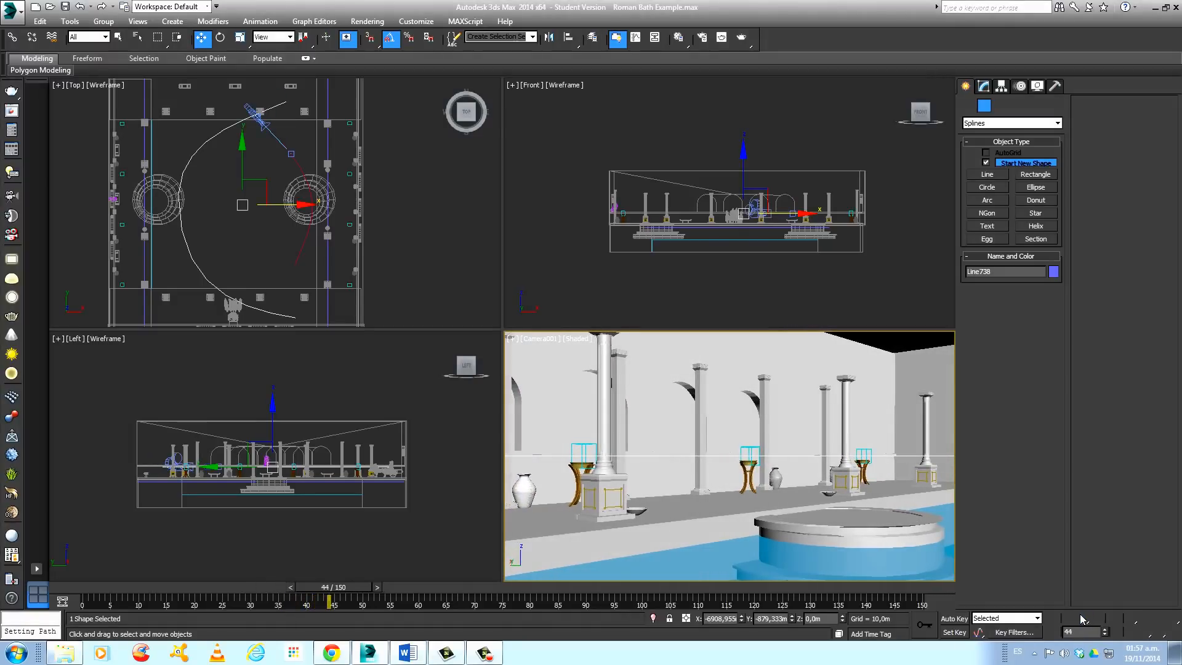
Move the C-shaped arc to about X -4581 m and the short curve to about X -1562, Y -1364 m, and return to frame 0
right_click(204, 165)
left_click_drag(299, 214, 321, 216)
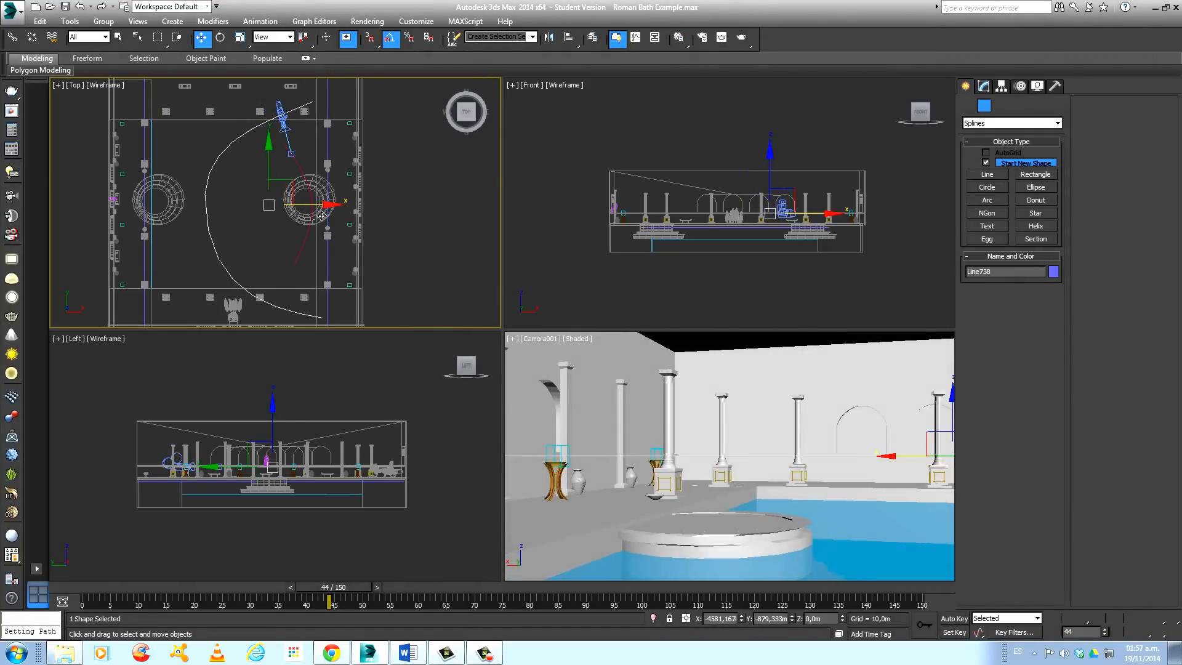
left_click(318, 245)
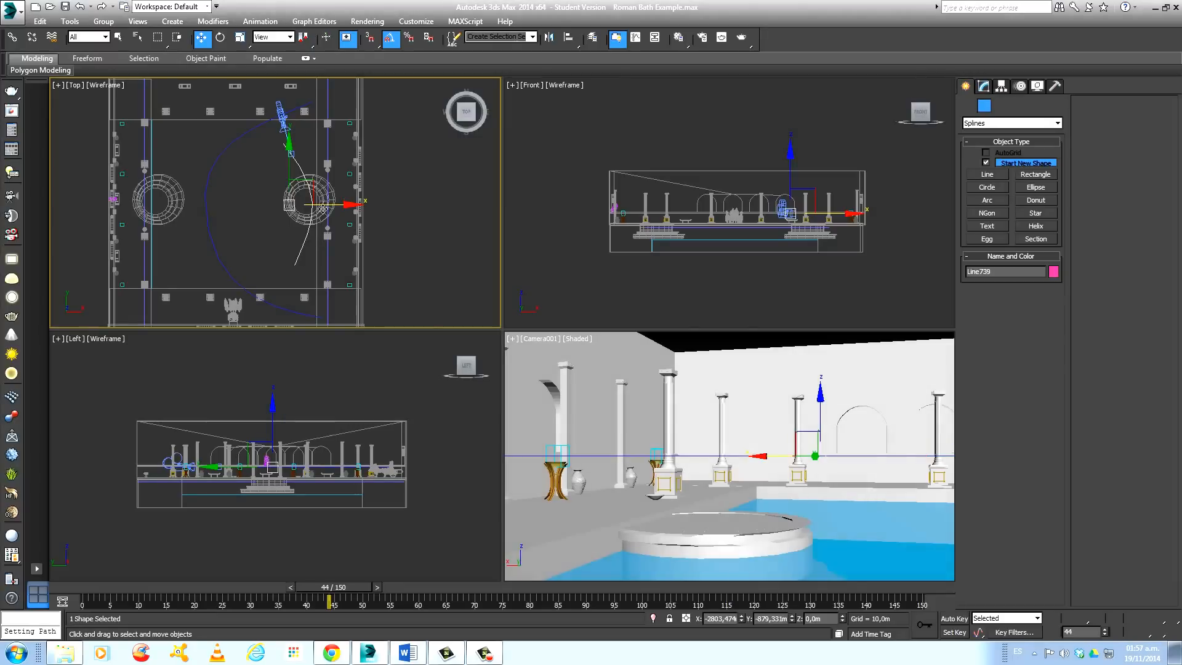
left_click_drag(299, 180, 344, 232)
left_click_drag(292, 592, 5, 554)
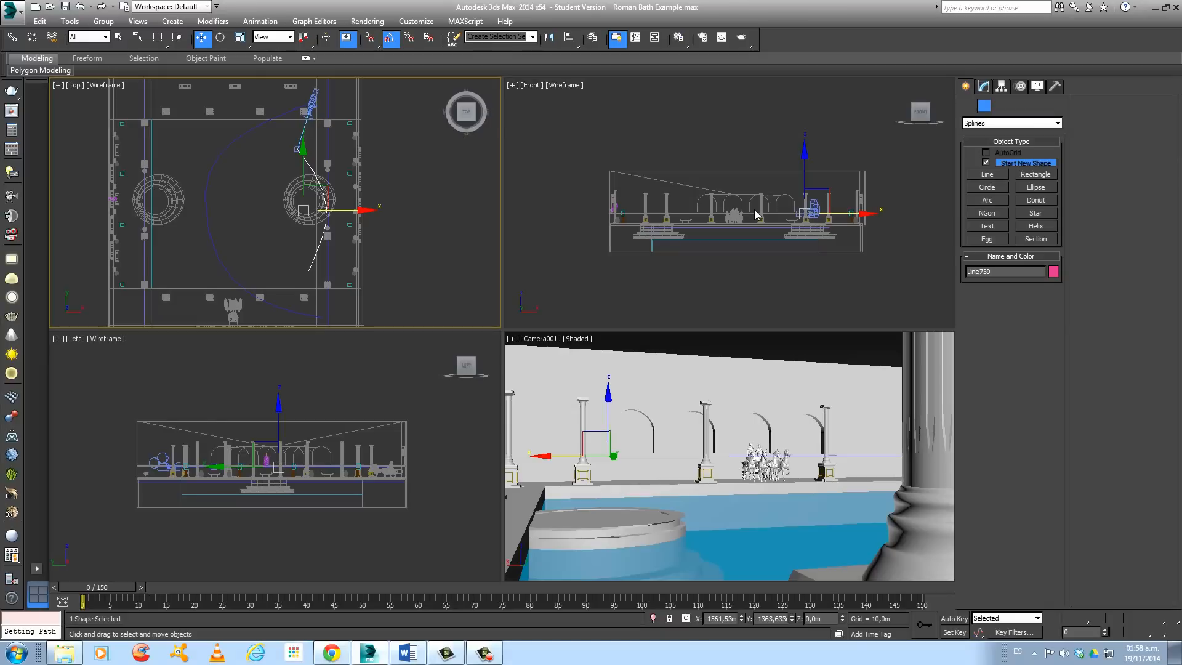
Open the environment settings and assign a Bitmap as the environment map, dismissing the image file selection
right_click(702, 249)
key("8")
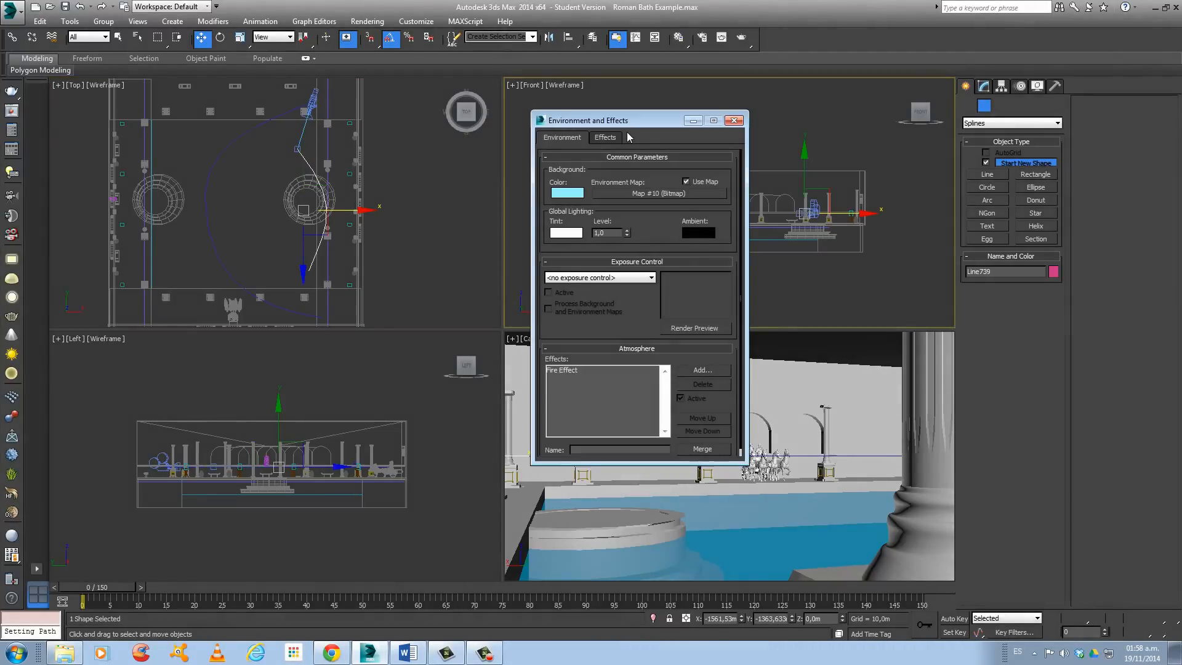
left_click_drag(662, 123, 599, 124)
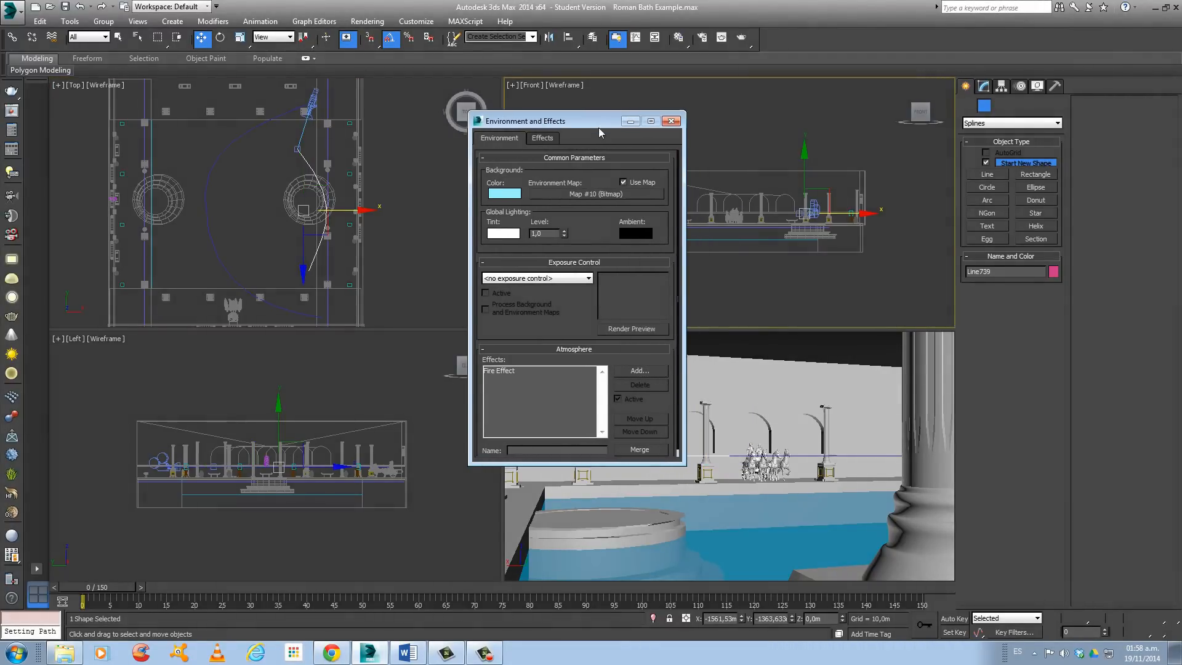
left_click(579, 194)
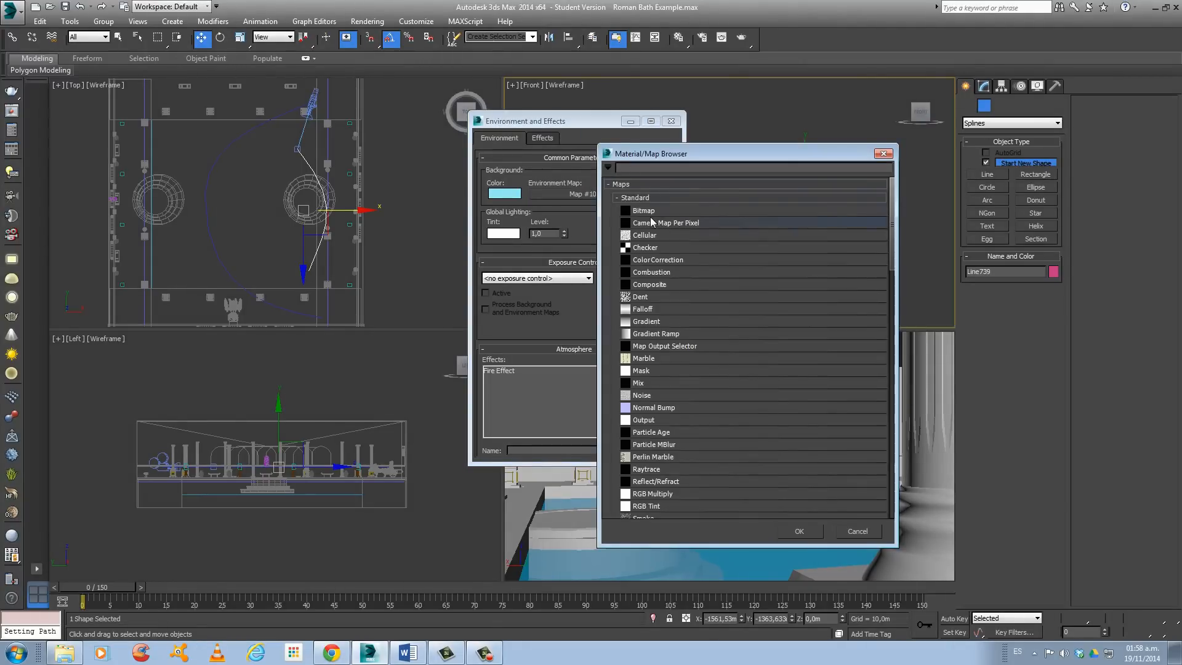
double_click(648, 210)
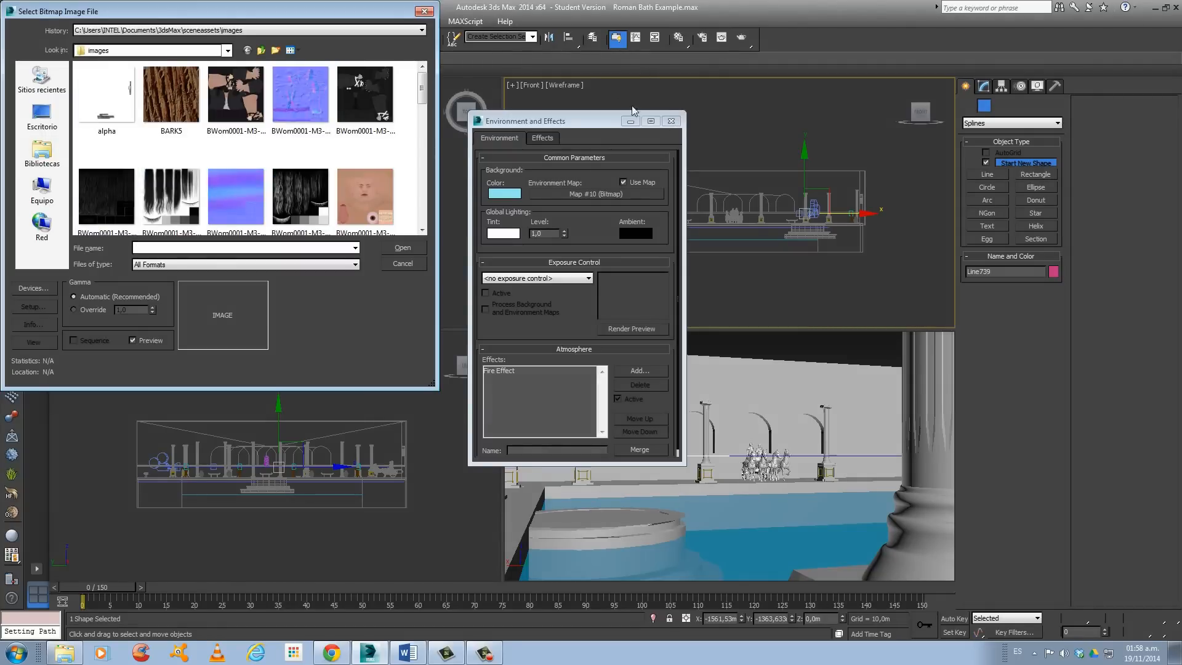
left_click(423, 11)
Choose a light blue environment background color, accept it, and close the environment settings
left_click_drag(572, 120, 725, 120)
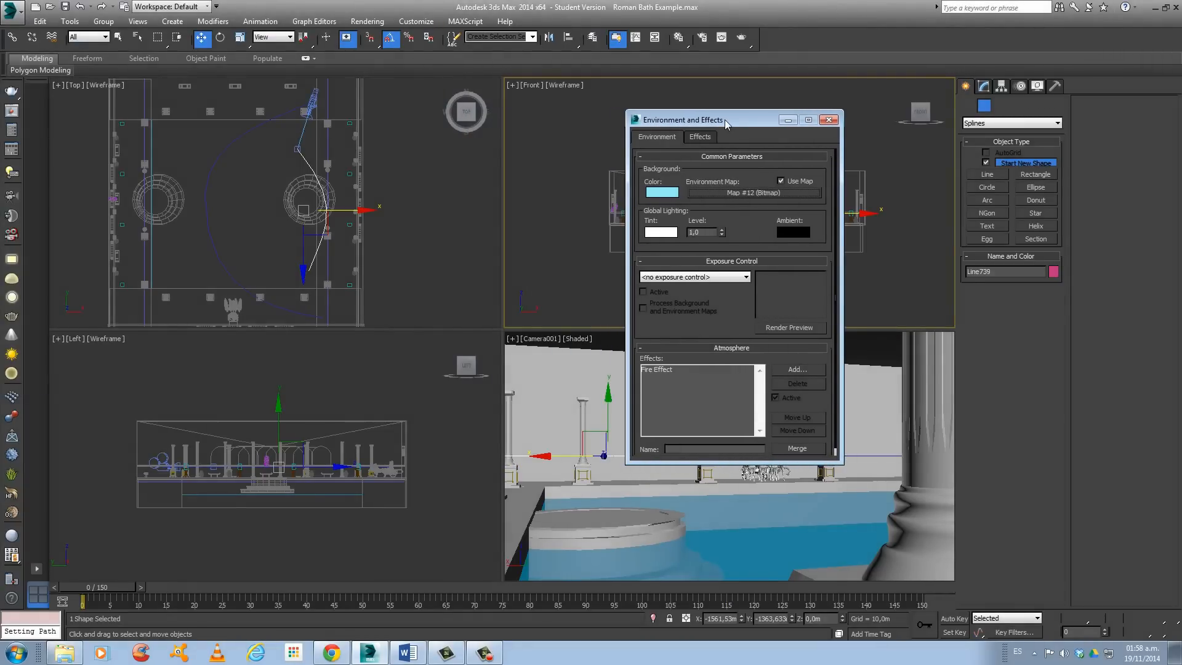
left_click(662, 193)
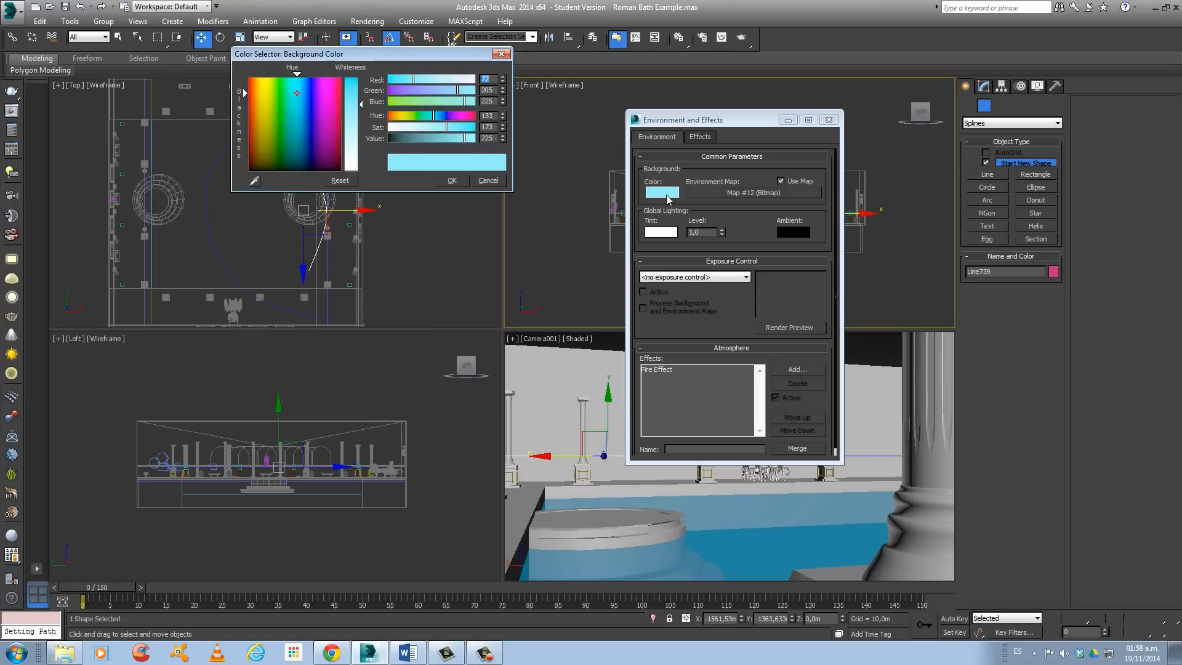
left_click(296, 94)
left_click(451, 181)
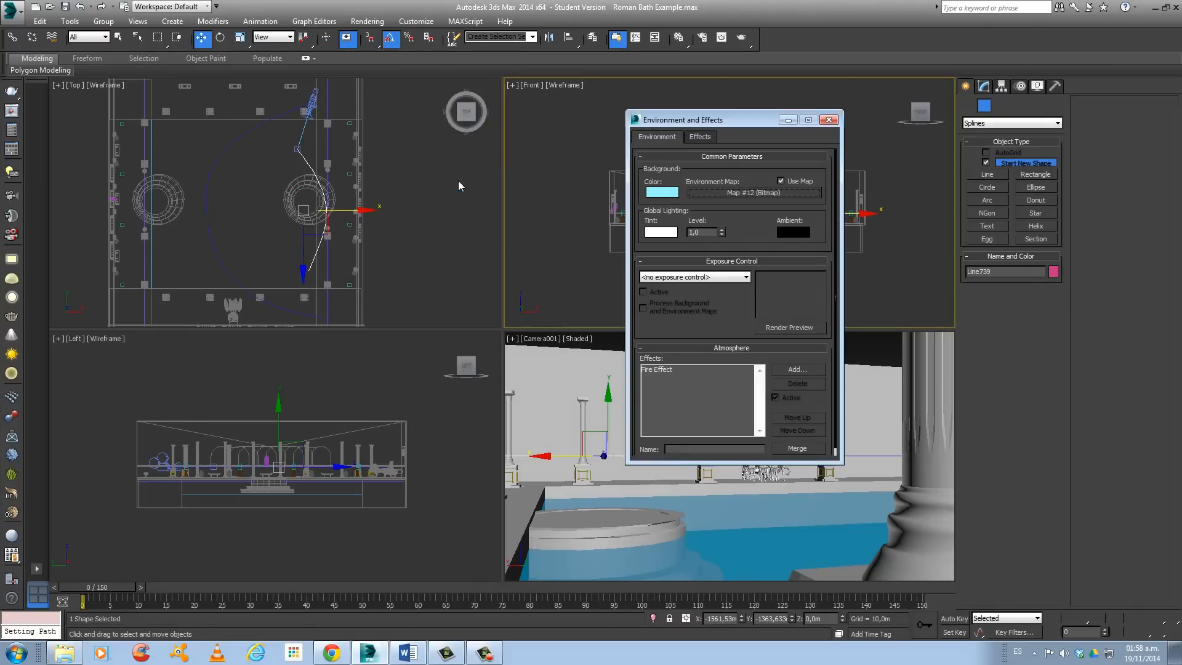
left_click(828, 120)
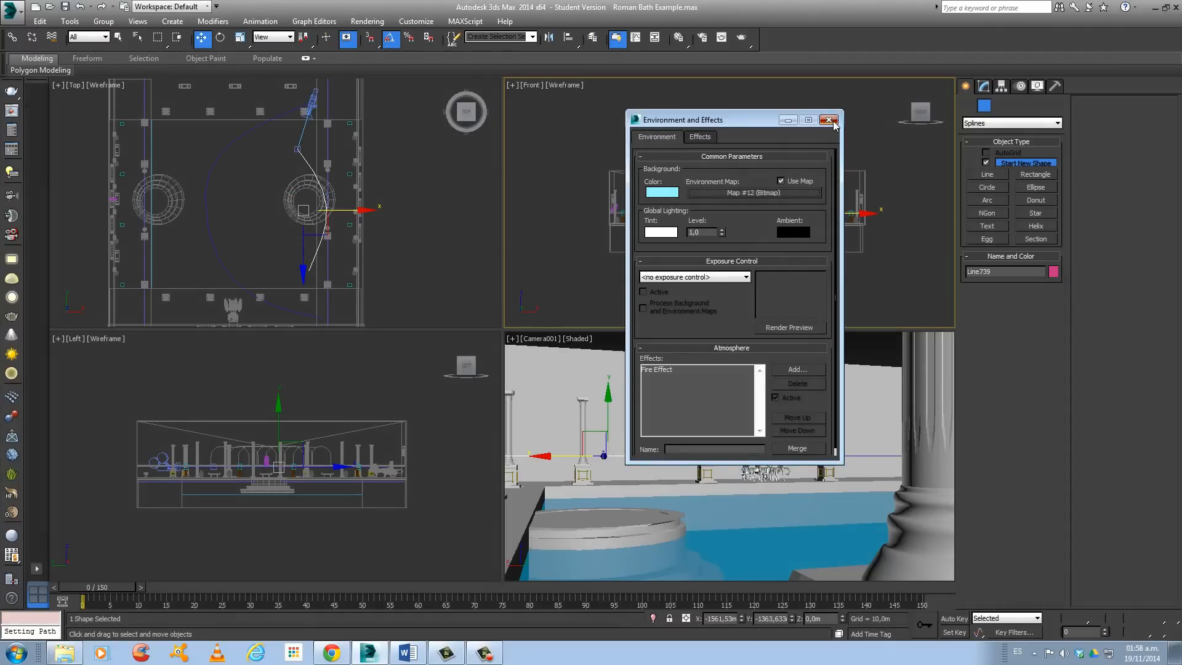